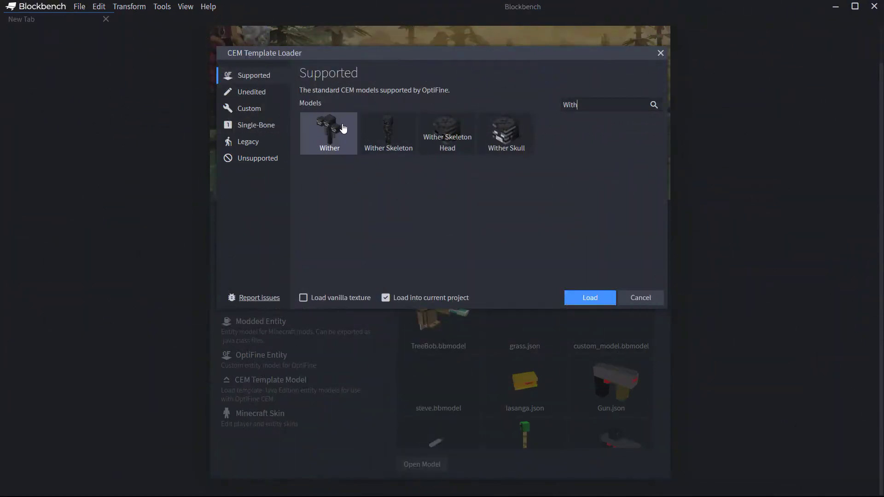
Step: Load the Wither CEM template without its vanilla texture and delete the wither.png texture from the project
left_click(334, 132)
left_click(586, 297)
left_click_drag(586, 300, 538, 262)
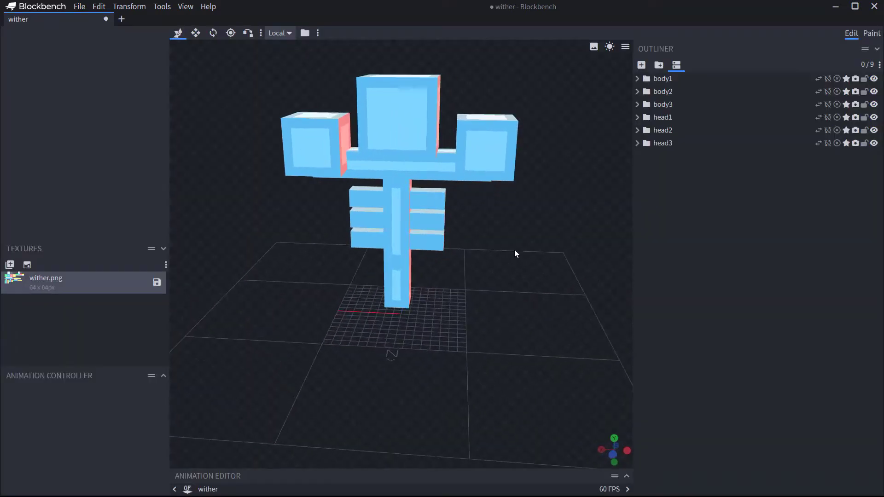
right_click(62, 288)
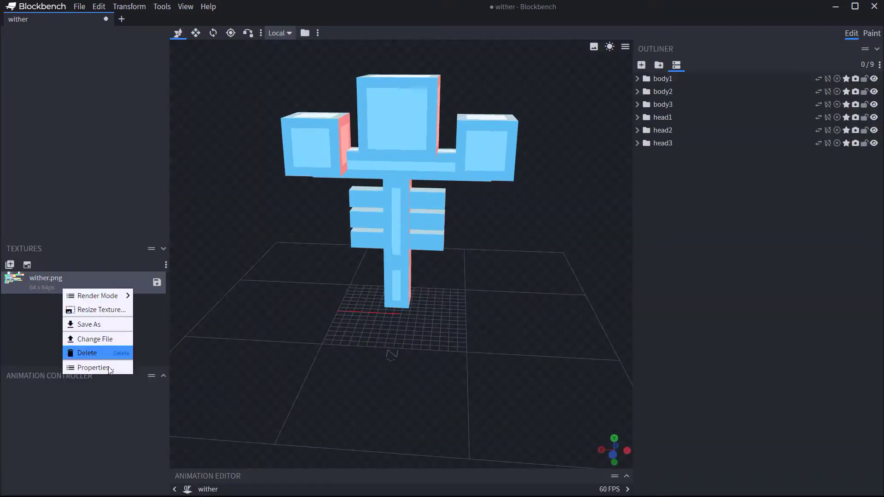
left_click(94, 353)
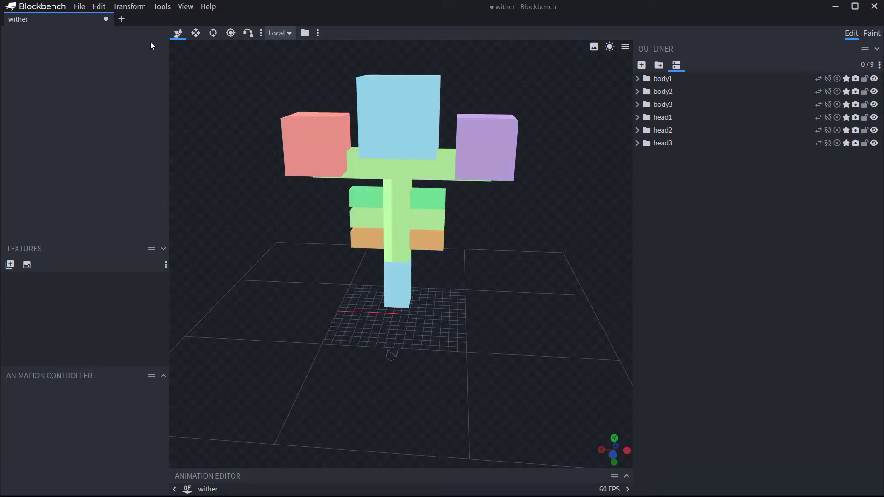
Step: Load the Blaze CEM template without its vanilla texture as a second project in a new tab
left_click(121, 20)
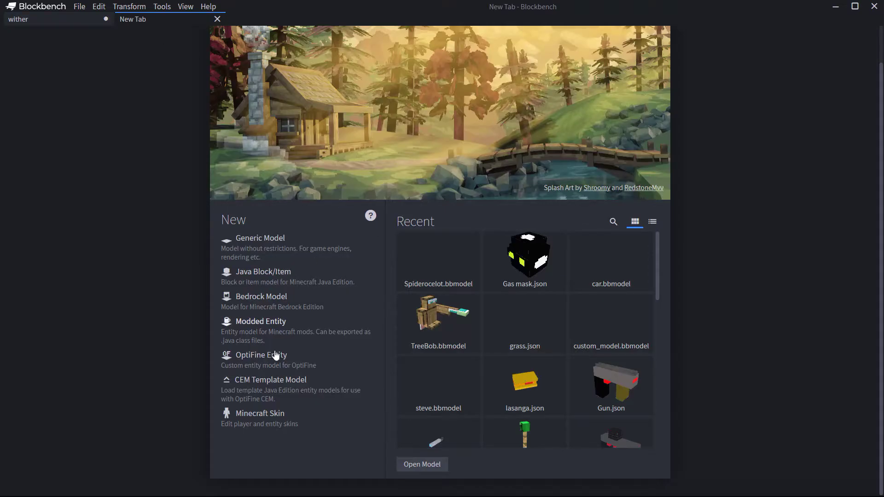
left_click(284, 390)
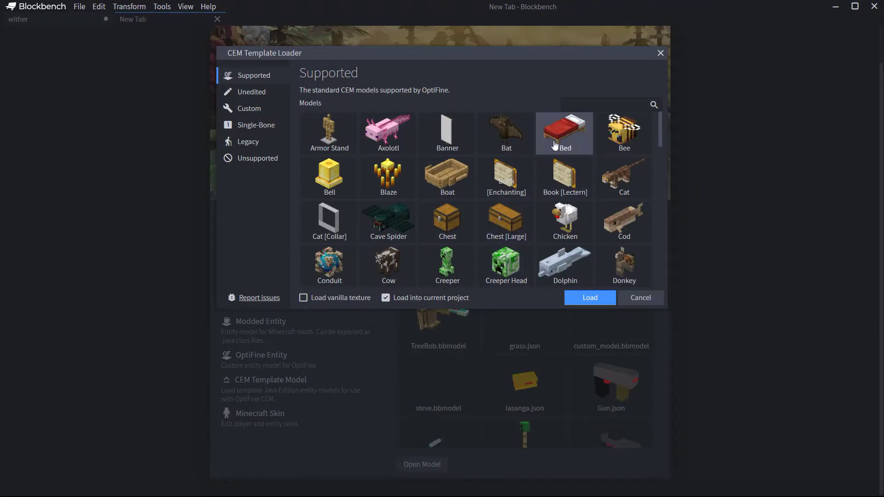
type("Blaz")
left_click(337, 138)
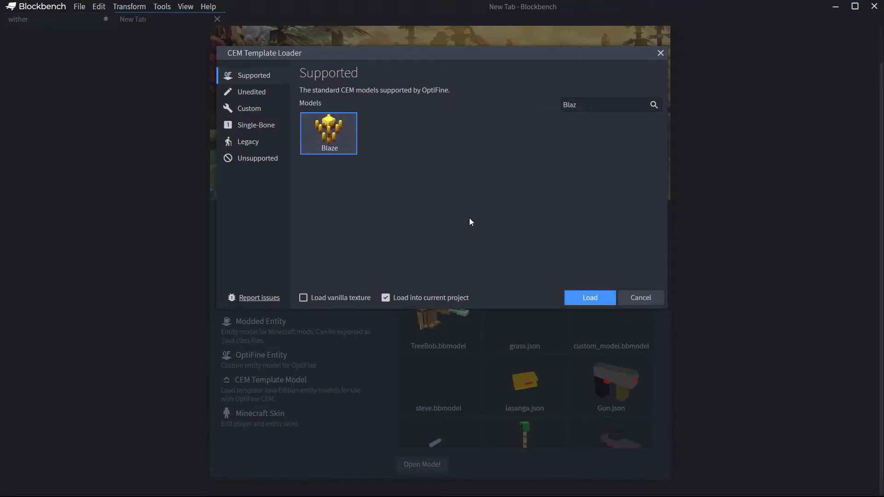
left_click(598, 300)
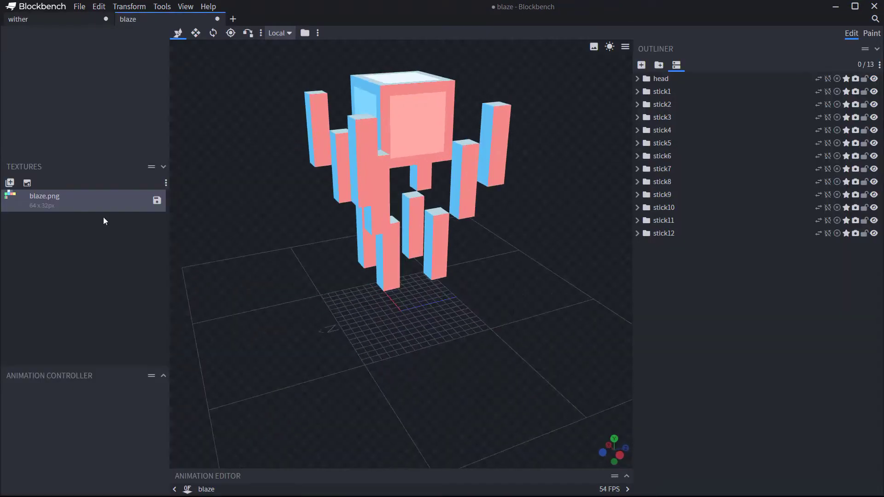
Step: Delete the blaze.png texture and undo the deletion
right_click(59, 201)
left_click(92, 265)
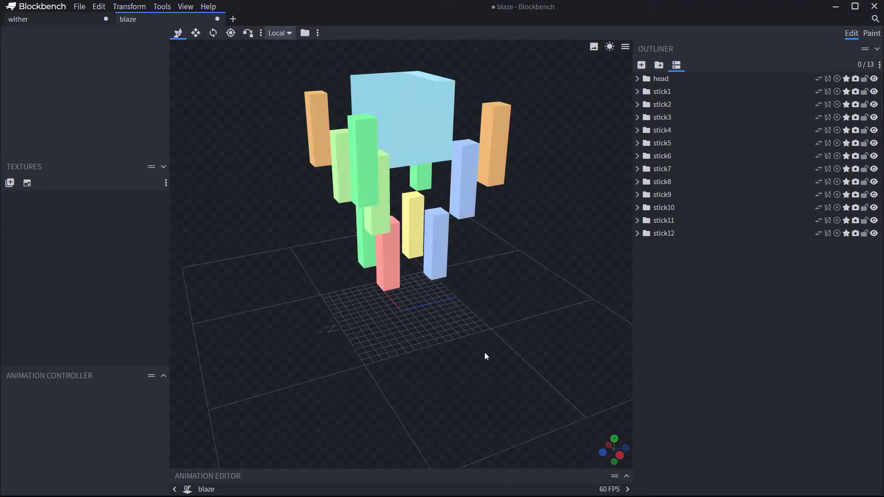
left_click_drag(484, 353, 463, 351)
key("ctrl+z")
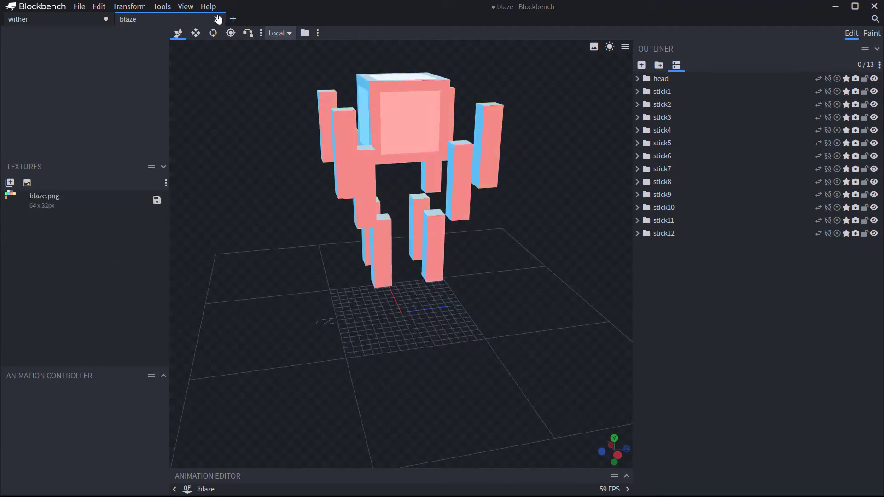
Step: Close the blaze and wither projects, discarding their unsaved changes
left_click(218, 19)
left_click(464, 257)
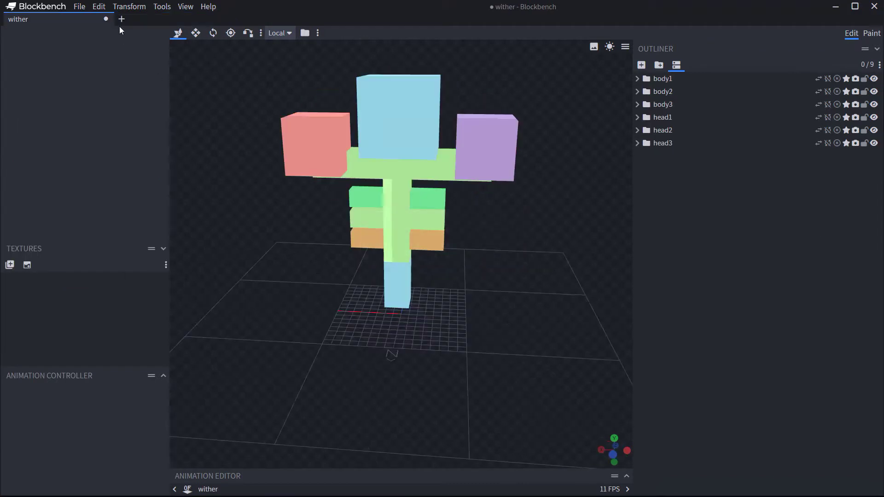
left_click(106, 18)
left_click(462, 253)
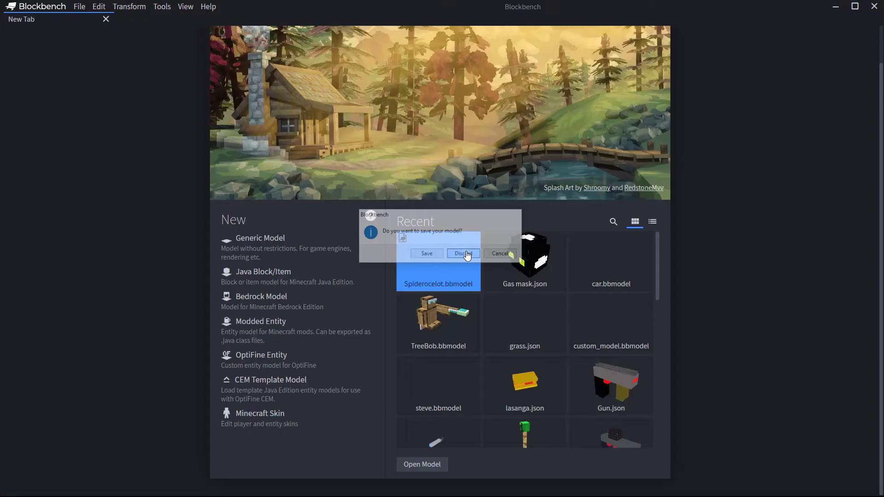
Step: Load the supported Wither CEM template model with its vanilla texture included
left_click(295, 391)
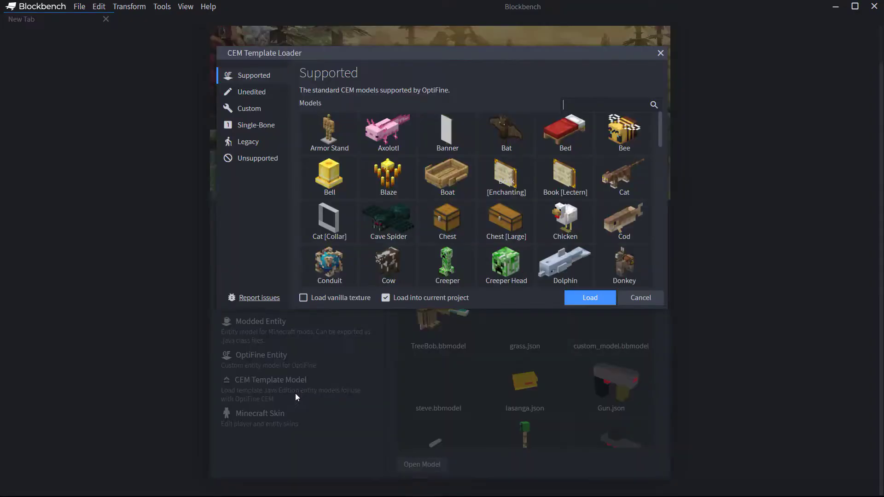
type("c")
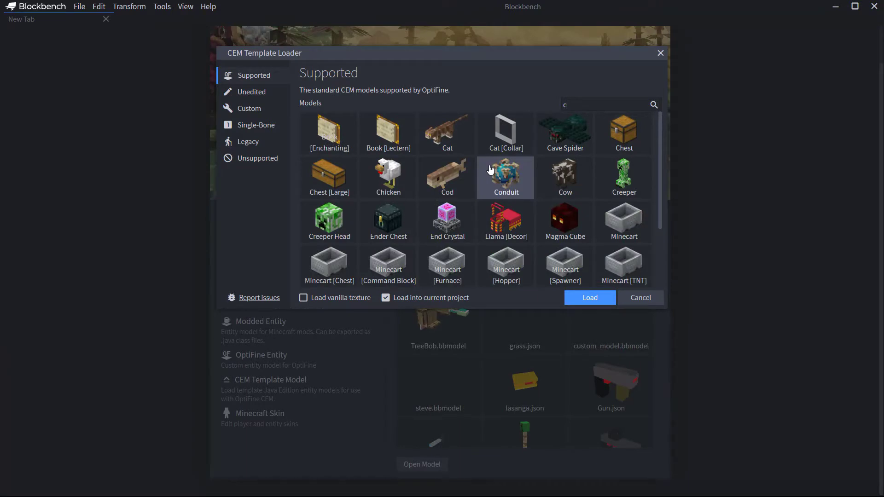
key("BackSpace")
type("with")
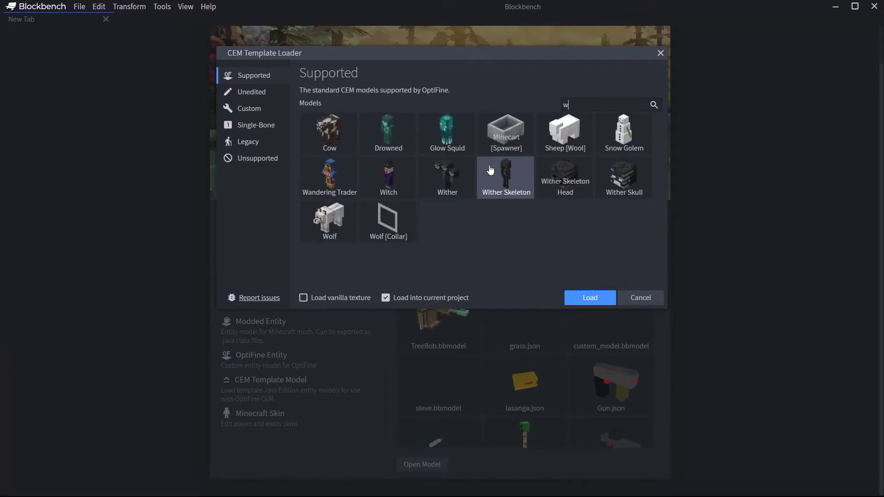
left_click(339, 133)
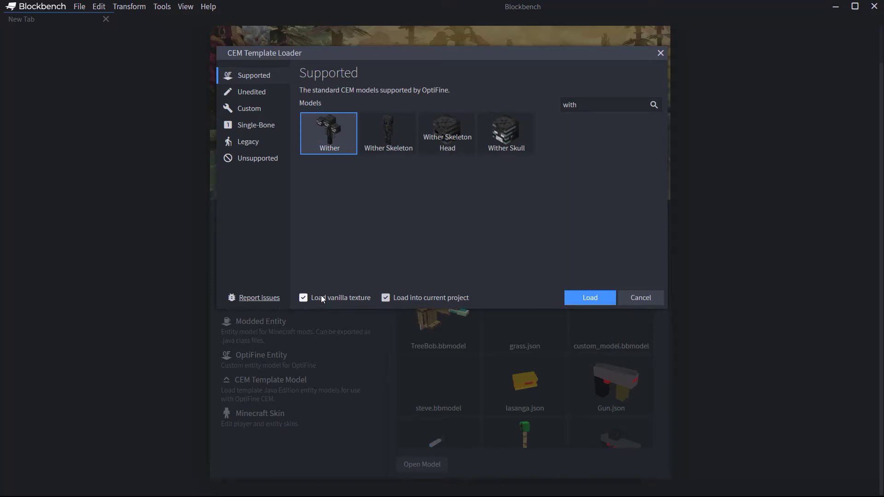
left_click(591, 298)
left_click_drag(375, 315, 390, 309)
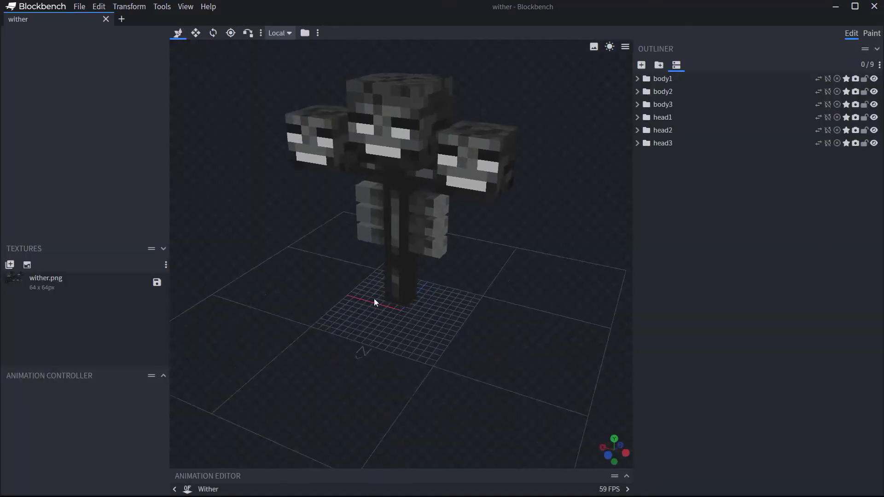
Step: Load the Blaze CEM template model with its vanilla texture as a second project in a new tab
left_click(122, 19)
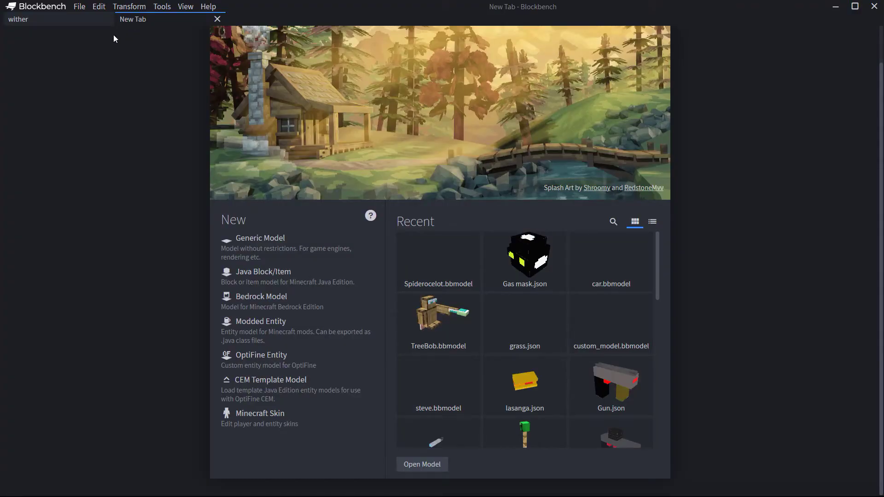
left_click(282, 379)
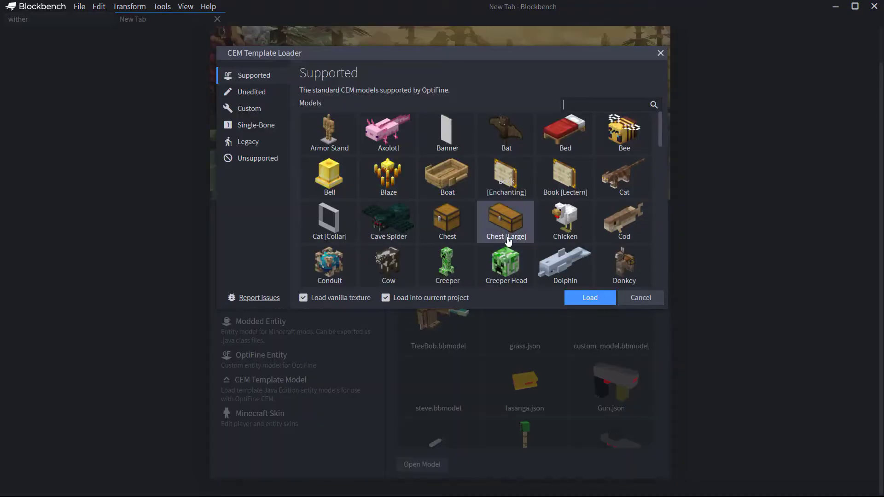
type("Blaze")
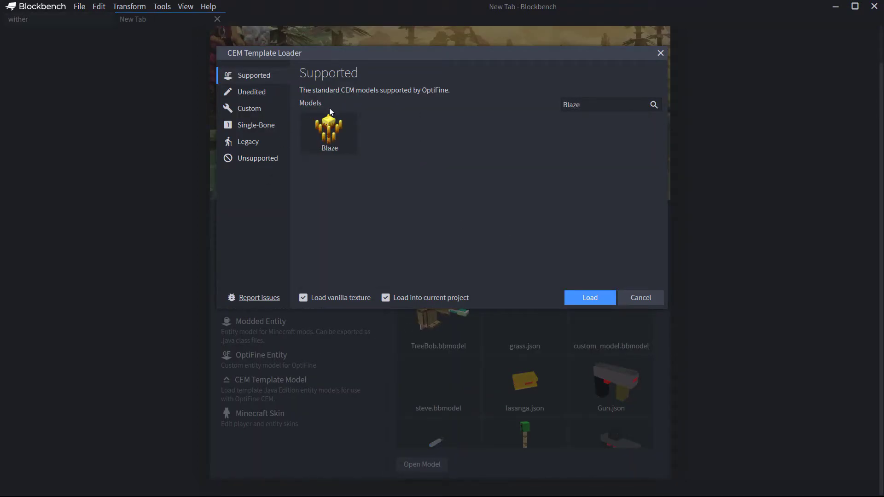
left_click(330, 129)
left_click(578, 295)
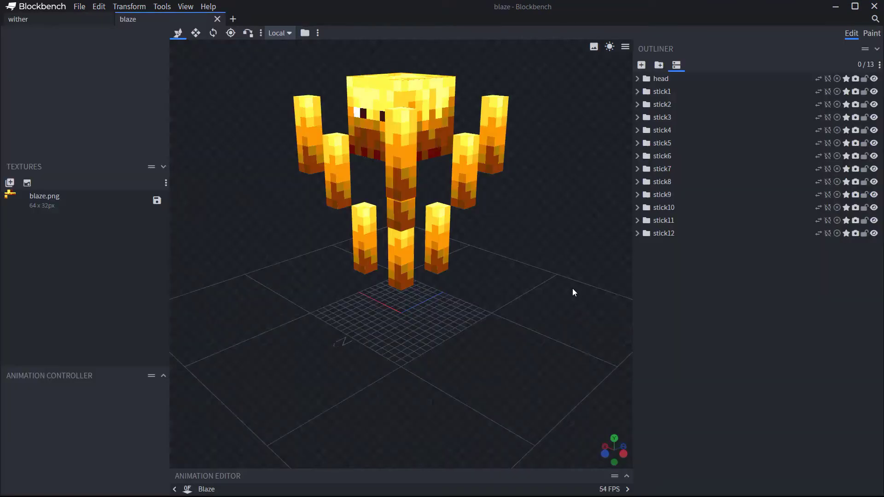
left_click_drag(572, 288, 593, 344)
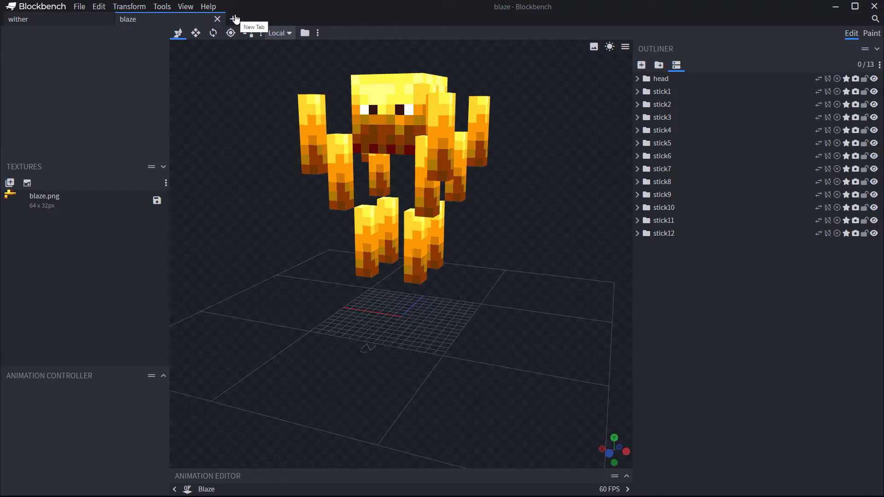
Step: Select all elements of the Blaze model and copy them
left_click_drag(474, 148, 107, 39)
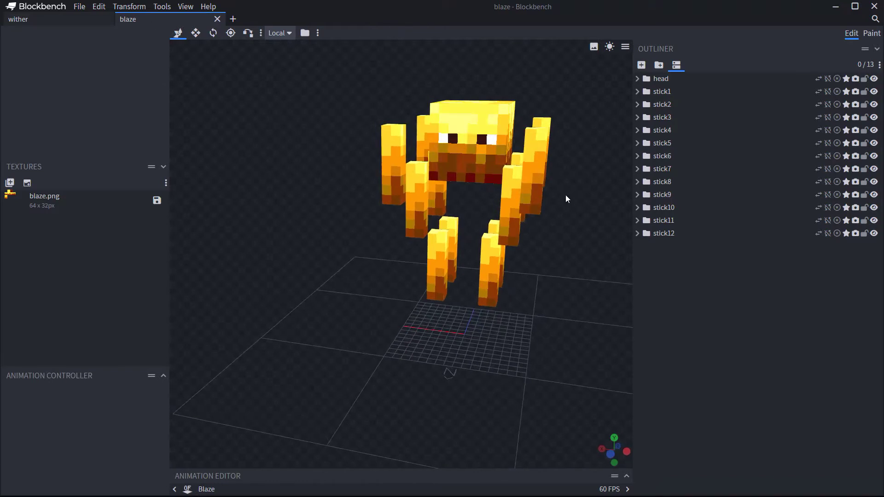
key("ctrl+a")
right_click(590, 159)
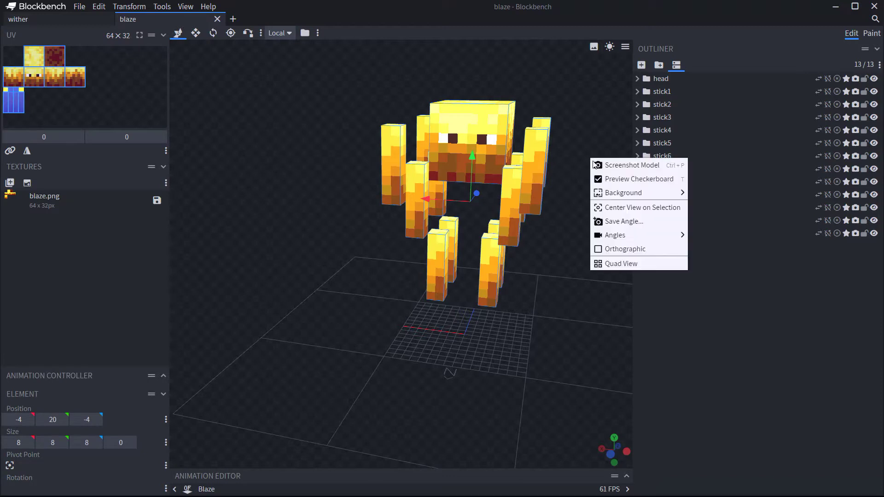
right_click(486, 139)
left_click(501, 147)
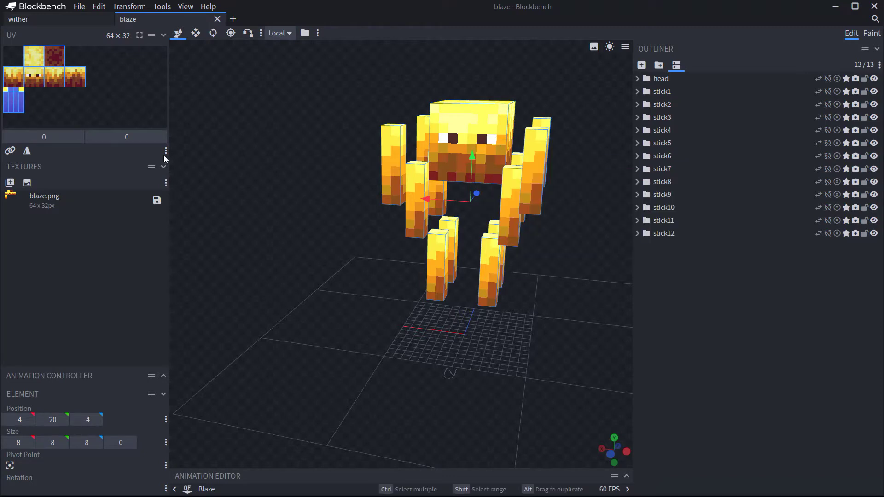
Step: Paste the copied Blaze elements into the body3 group of the wither project
left_click(75, 20)
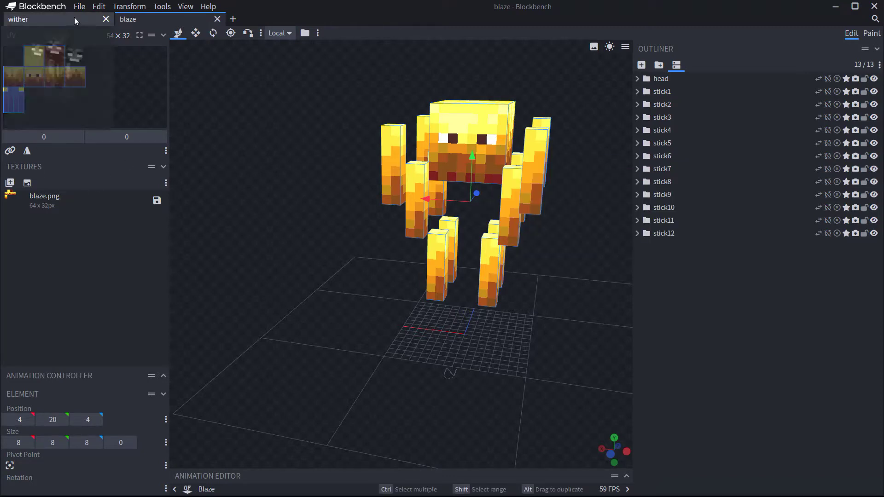
right_click(393, 267)
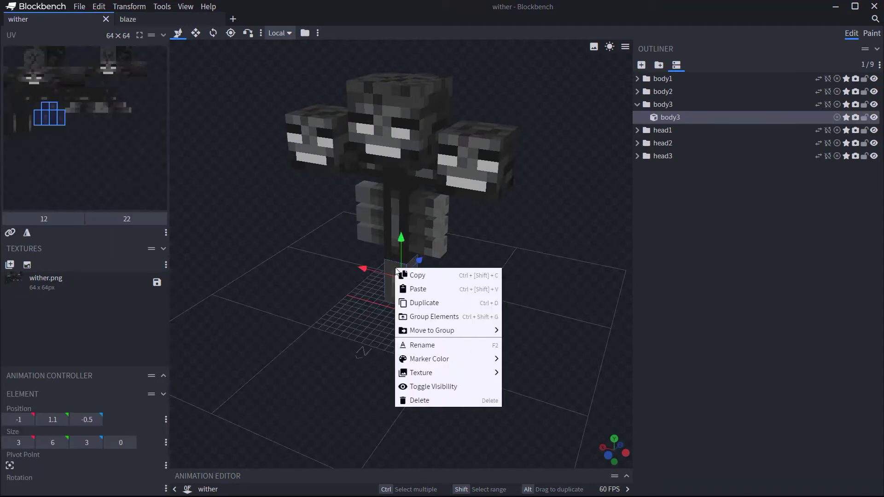
left_click(432, 290)
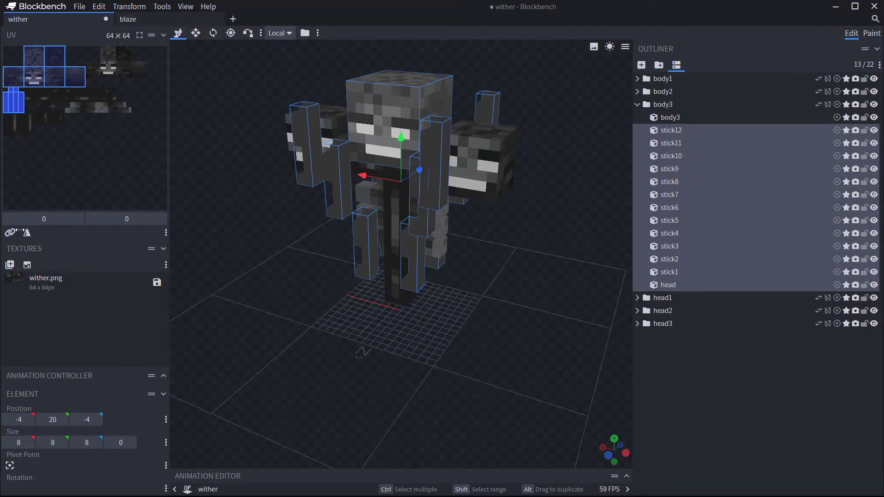
Step: Start a texture import in the wither project and browse from Overførsler to the assets/minecraft/textures/entity folder
left_click(134, 20)
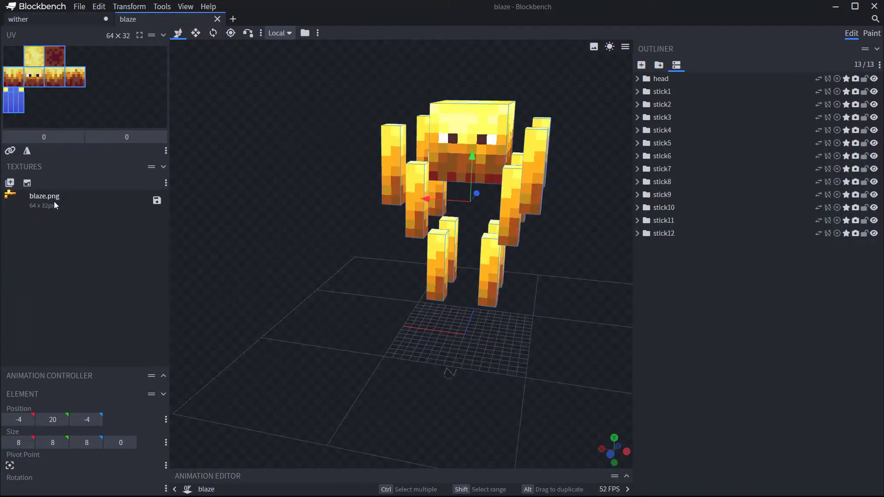
left_click(51, 19)
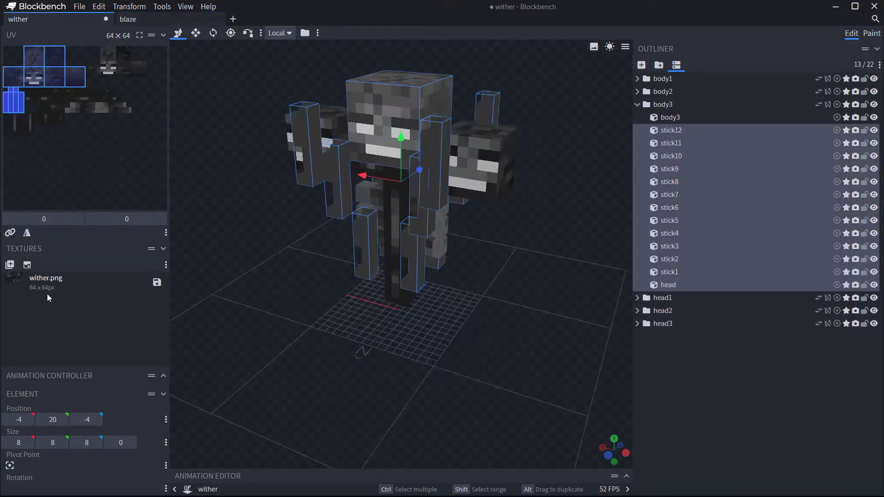
left_click(10, 264)
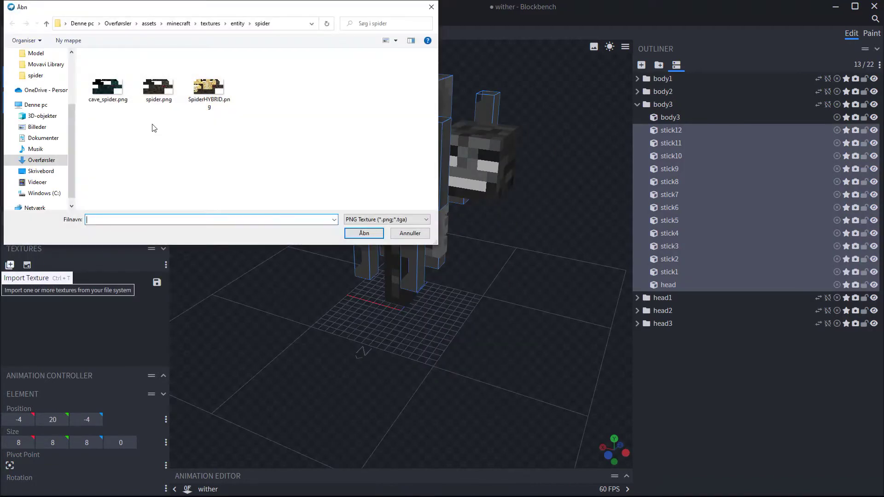
left_click(42, 161)
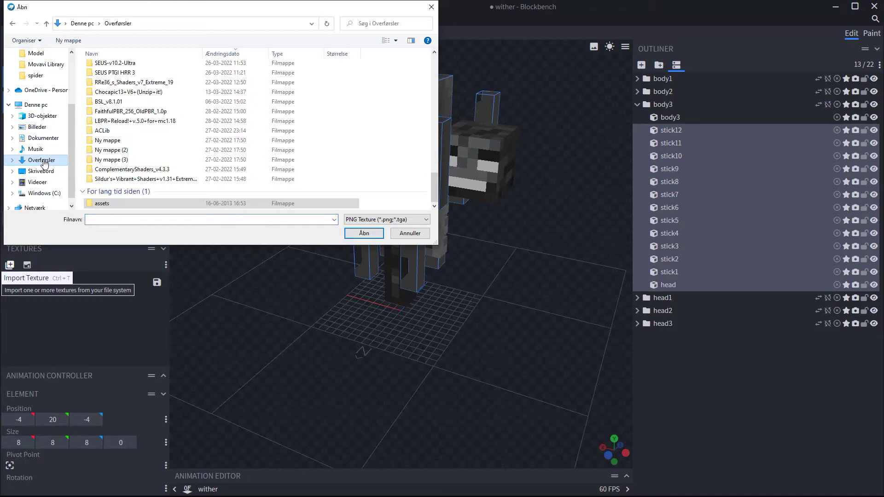
double_click(118, 204)
double_click(115, 67)
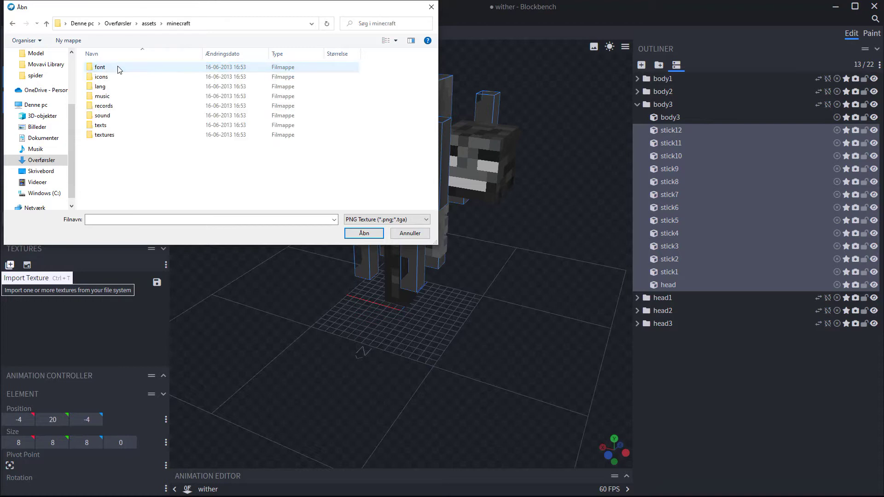
double_click(129, 135)
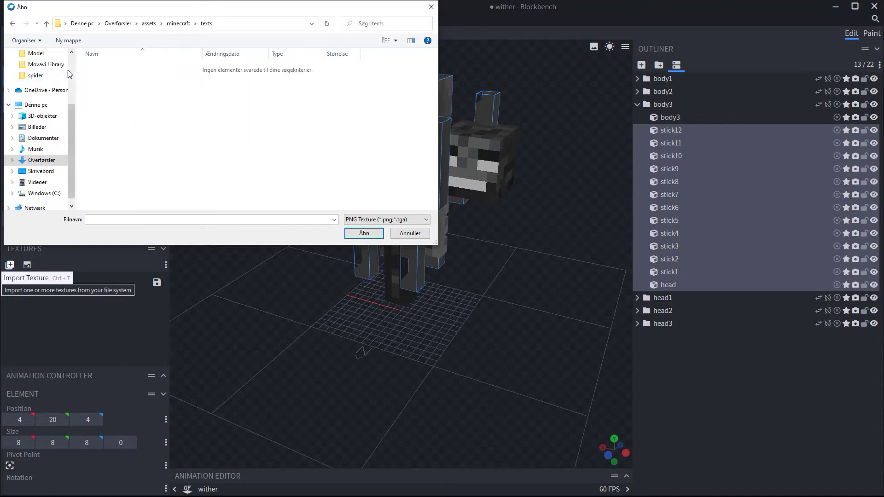
left_click(13, 23)
double_click(115, 135)
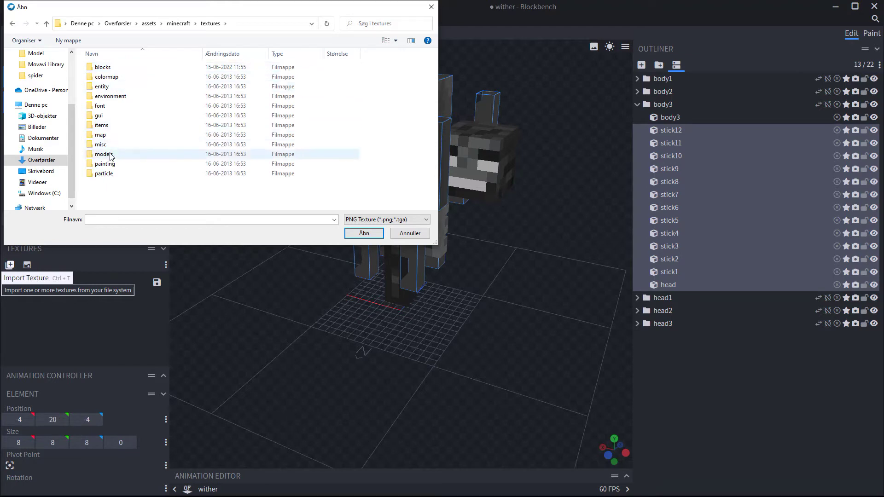
double_click(115, 89)
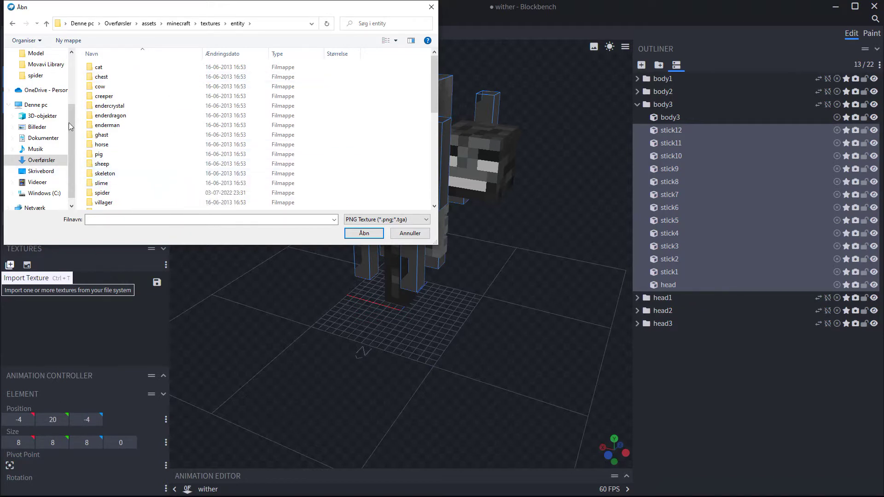
Step: Import blaze.png from the entity folder as a second texture in the wither project
left_click(111, 219)
type("Bl")
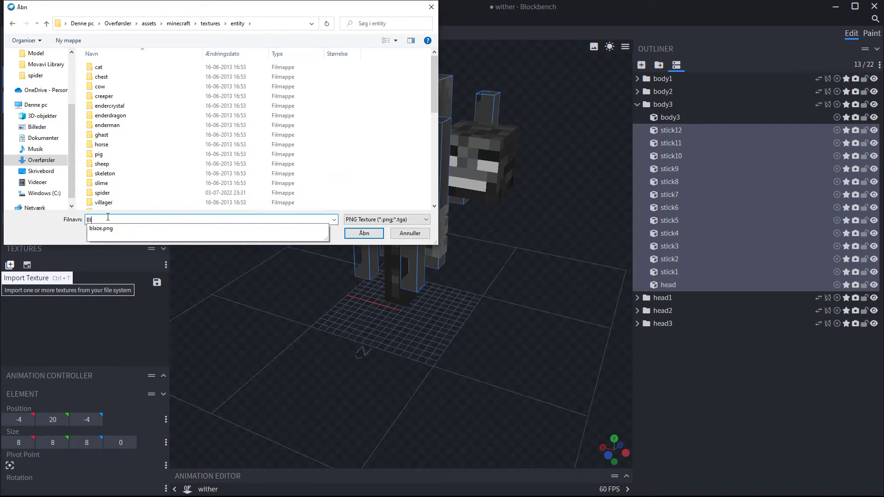
type("az")
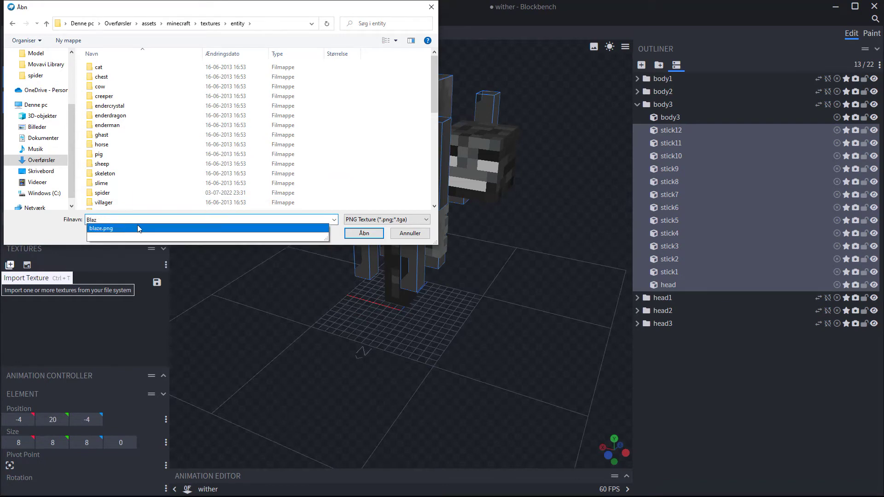
left_click(137, 227)
left_click(375, 233)
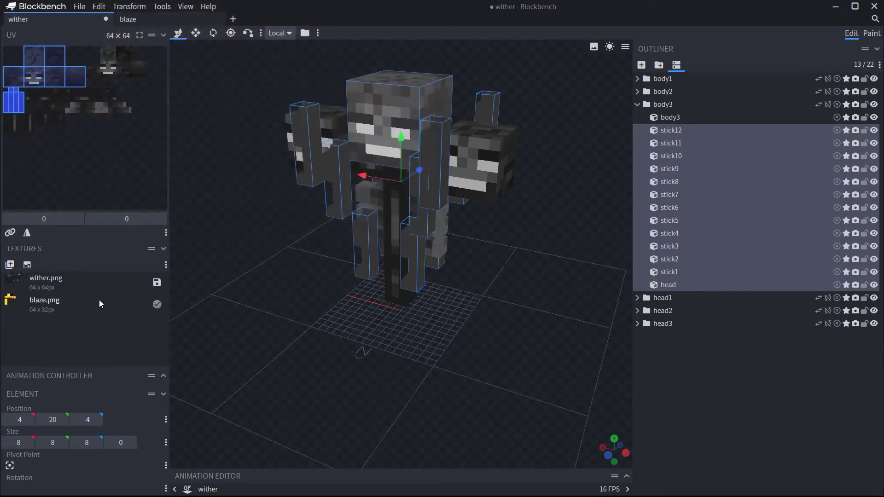
Step: Merge the blaze.png texture onto the wither.png texture above it and display the merged wither.png on the model
left_click(79, 308)
left_click(62, 288)
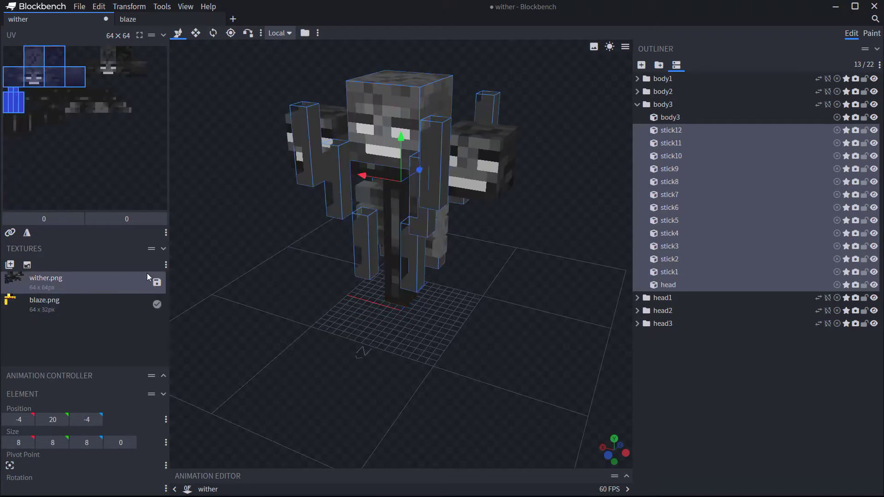
right_click(71, 289)
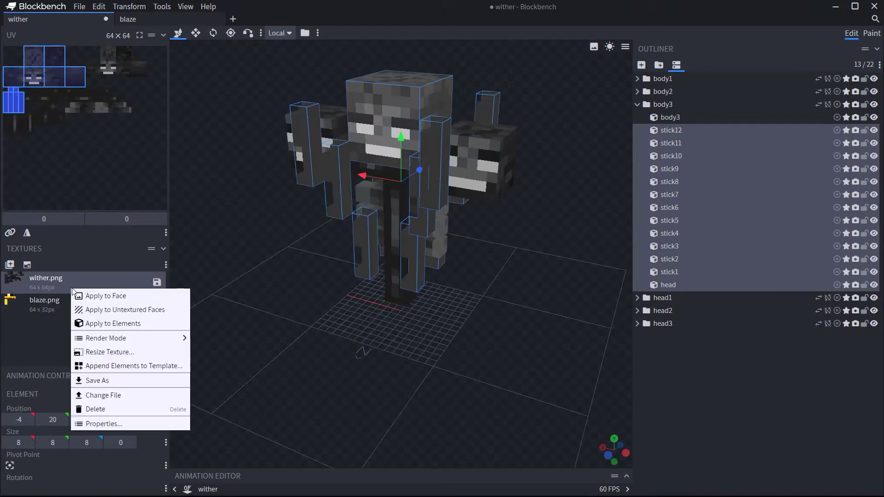
left_click(108, 309)
left_click(53, 309)
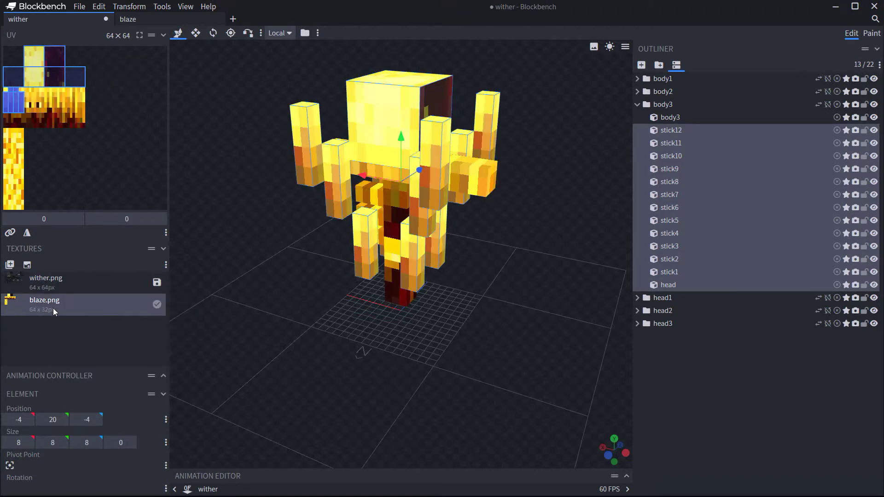
right_click(54, 307)
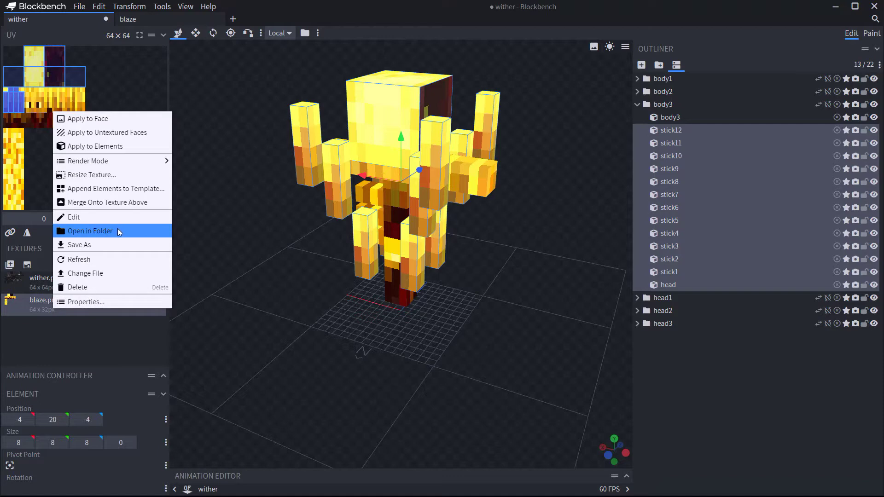
mouse_move(128, 164)
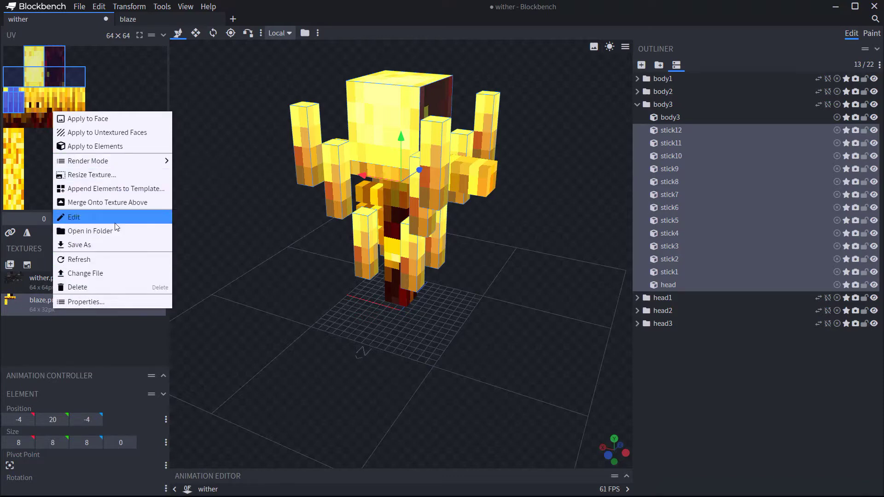
left_click(114, 202)
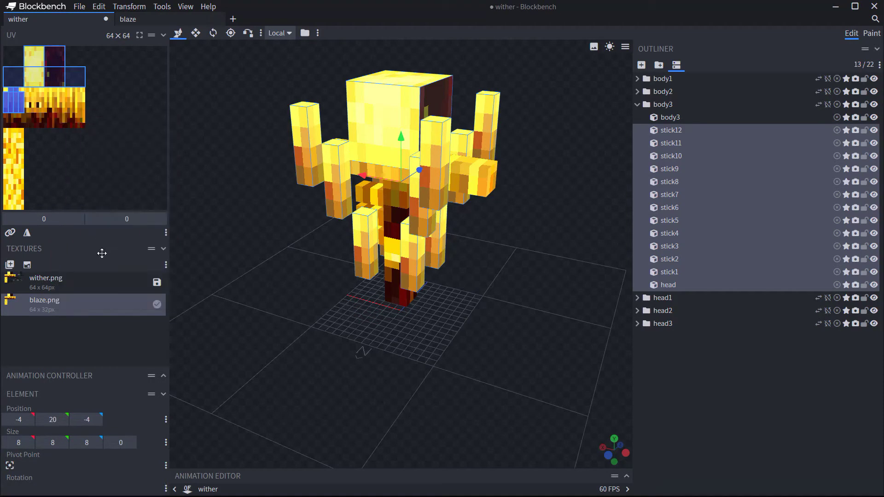
left_click(86, 281)
Step: Move the pasted Blaze elements away from the Wither body along Z, putting the pasted head at Z -20
left_click_drag(435, 294, 407, 199)
left_click_drag(372, 306, 258, 222)
right_click(254, 206)
left_click_drag(311, 386, 406, 327)
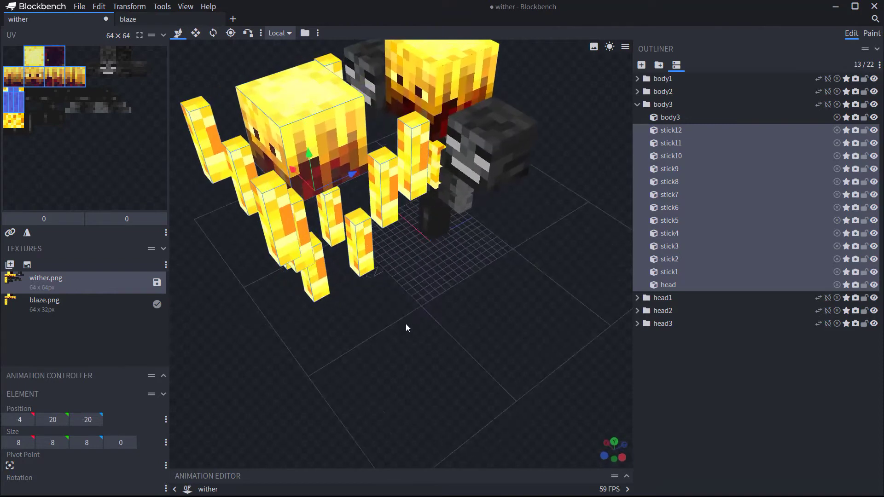
right_click(346, 150)
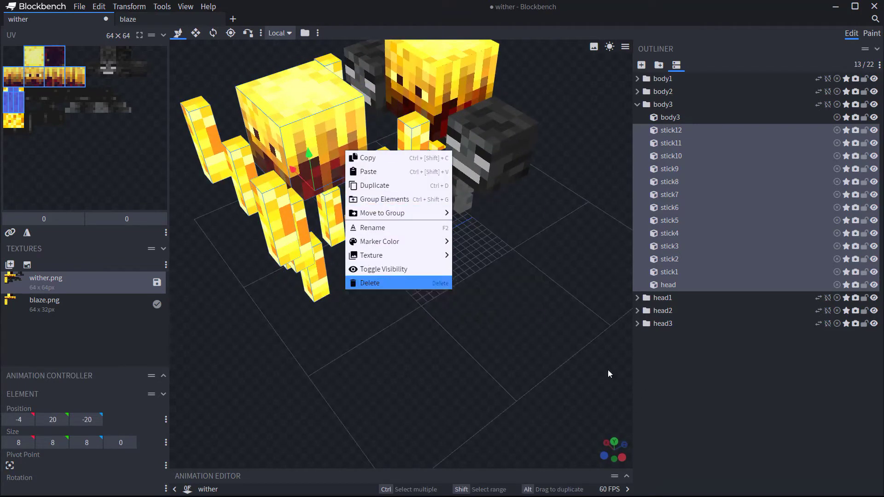
left_click(501, 286)
Step: Move the Wither's head1 cube backward to Z 11 and delete it
left_click(433, 92)
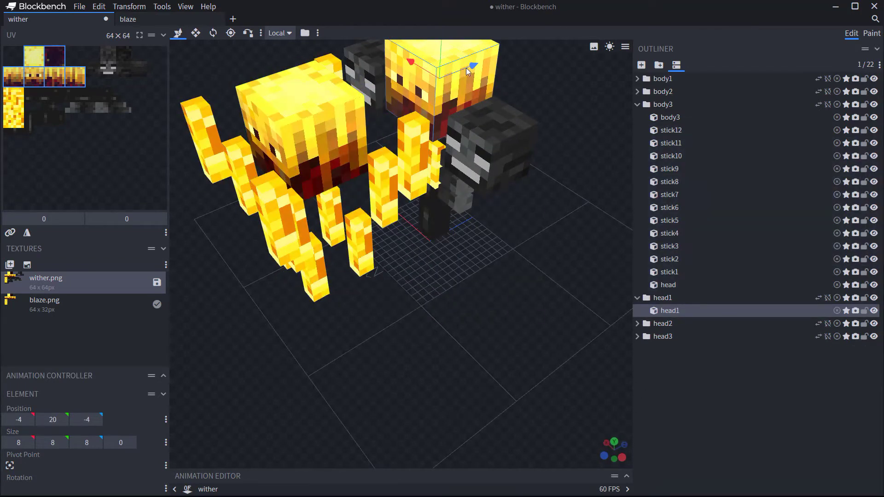
left_click_drag(431, 289, 528, 126)
left_click_drag(495, 87, 563, 99)
right_click(563, 99)
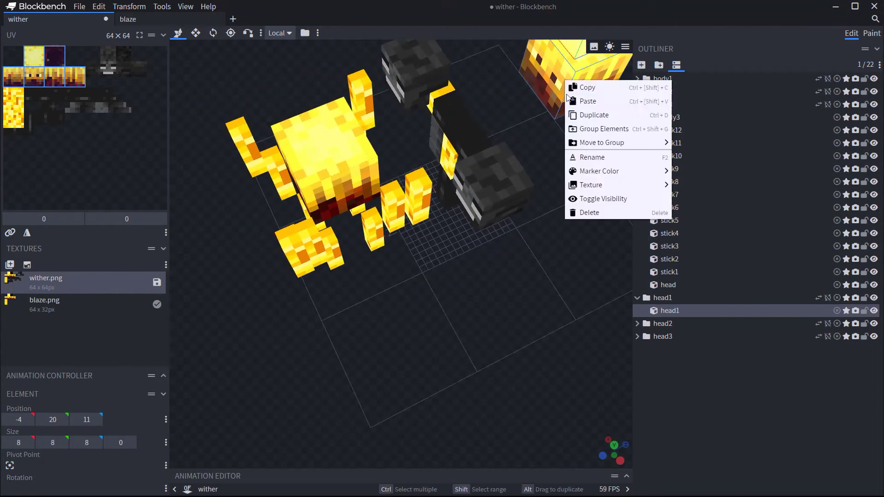
left_click(583, 210)
Step: Undo the deletion of head1 and the moves of head1 and the Blaze elements
left_click_drag(584, 207, 589, 184)
left_click(374, 121)
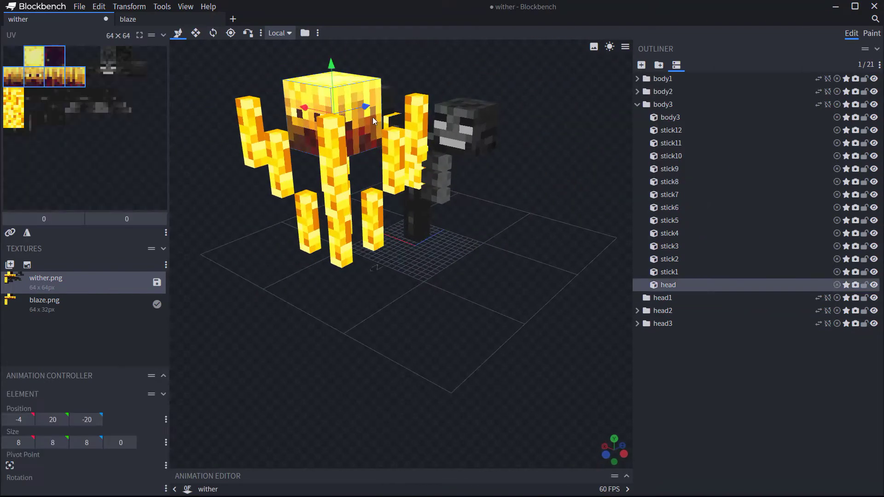
key("ctrl+a")
left_click_drag(421, 239, 362, 207)
left_click(348, 120)
key("s")
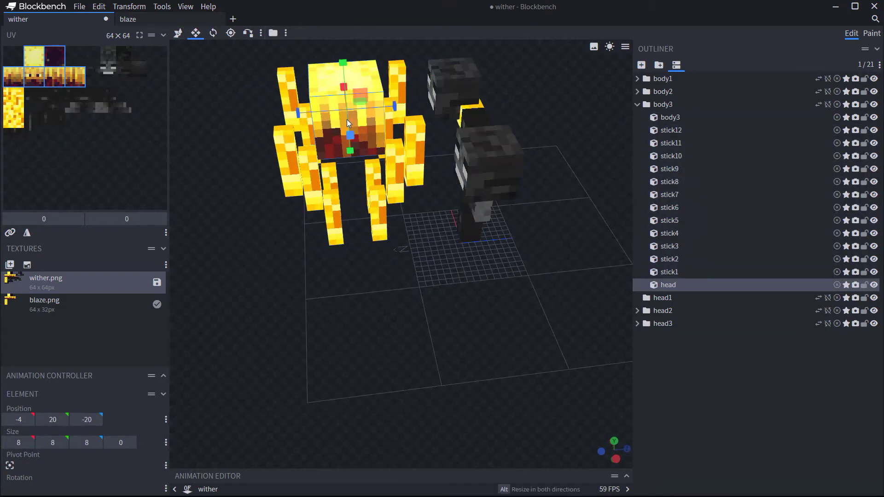
key("ctrl+v")
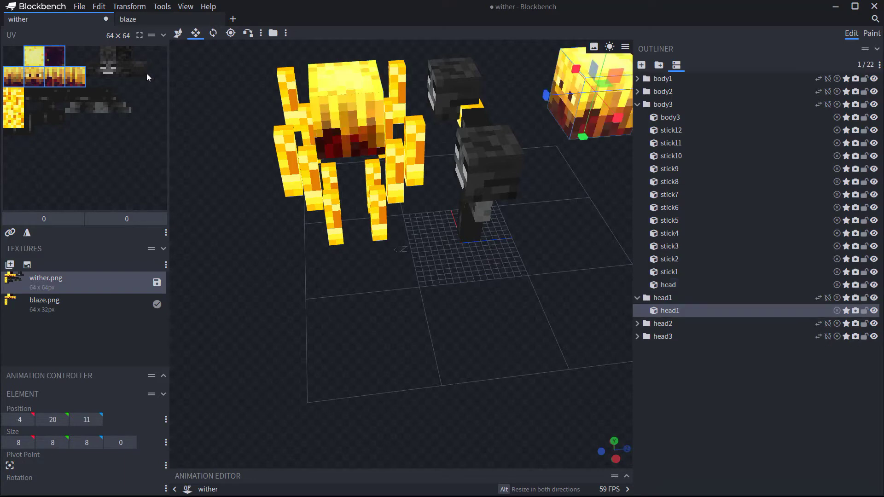
left_click_drag(358, 236, 443, 162)
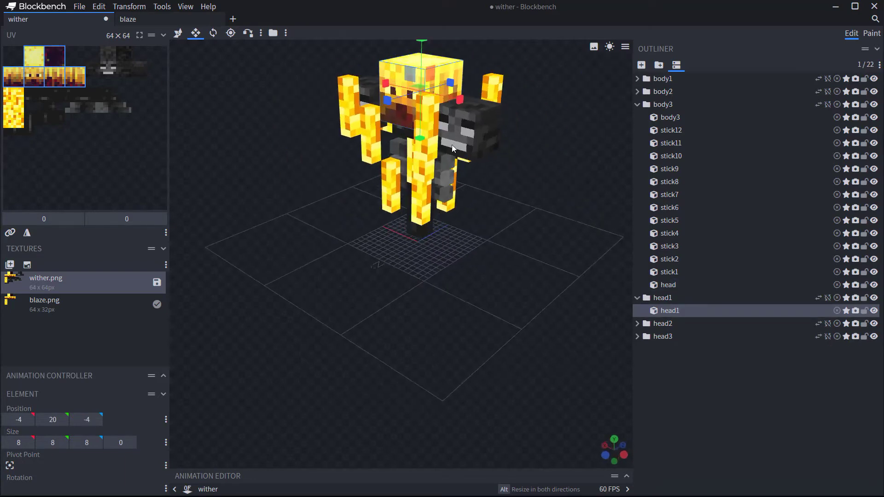
Step: Pull the pasted Blaze head cube out of the model to position -4, 29, -15 and delete it
left_click(177, 33)
left_click_drag(384, 247, 335, 3)
left_click(433, 157)
left_click_drag(430, 219, 344, 158)
left_click_drag(330, 92, 366, 127)
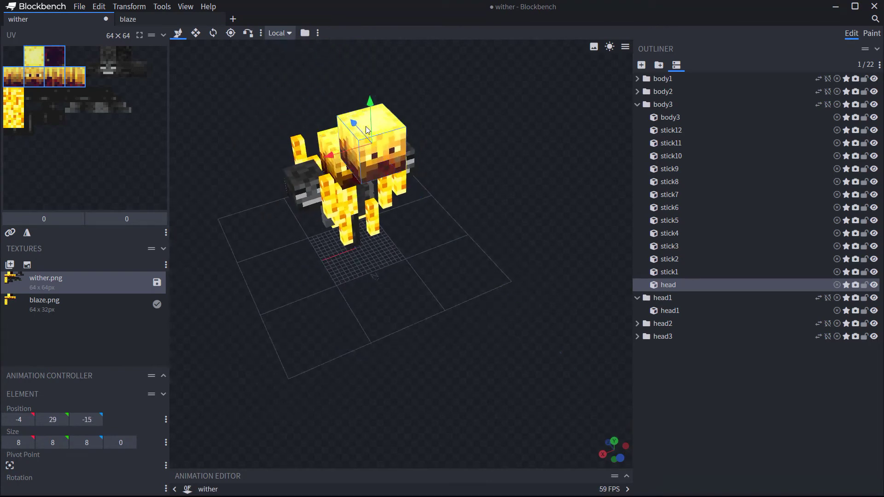
right_click(389, 142)
left_click(413, 273)
Step: Delete the body3 cube at the lower end of the Wither's spine, keeping the sticks in that group
left_click_drag(525, 311, 359, 198)
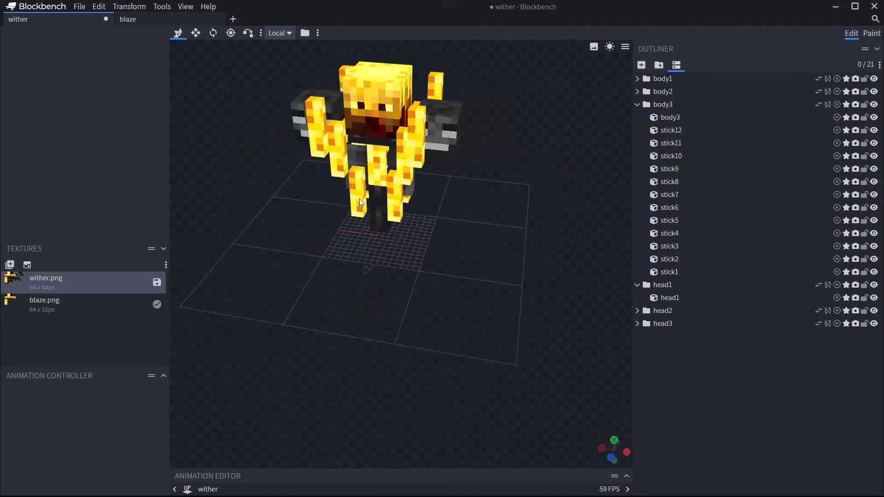
left_click(426, 122)
left_click_drag(416, 175, 457, 262)
scroll(301, 290, "up", 5)
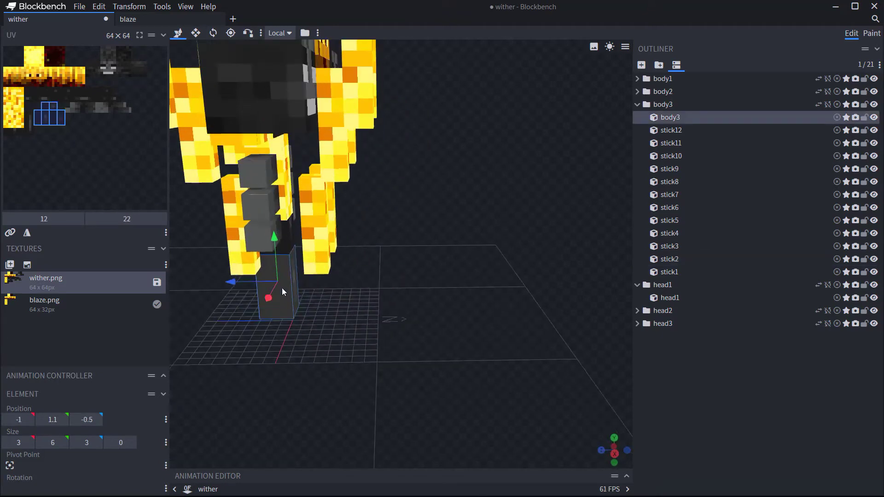
right_click(281, 289)
left_click(304, 418)
Step: Examine the hybrid's sticks, middle head and side heads from several angles, checking which texture areas they use
left_click_drag(301, 358, 158, 272)
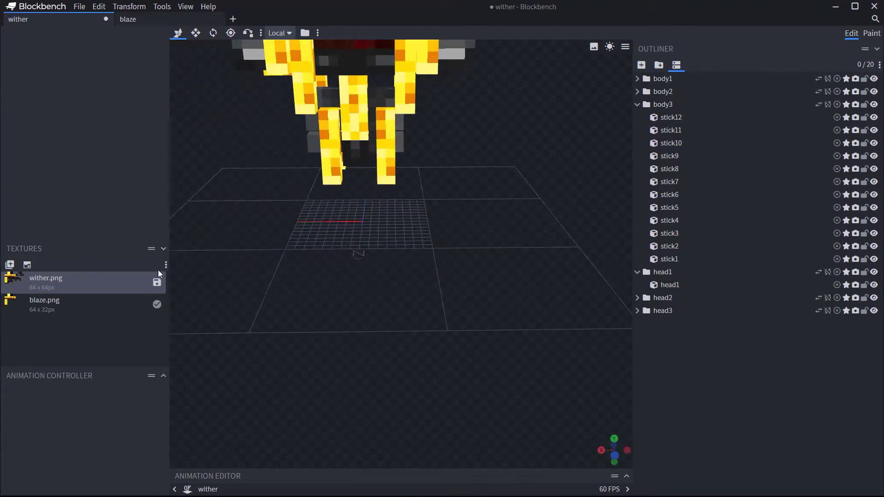
left_click(327, 161)
left_click_drag(338, 248, 255, 236)
left_click_drag(400, 234, 317, 196)
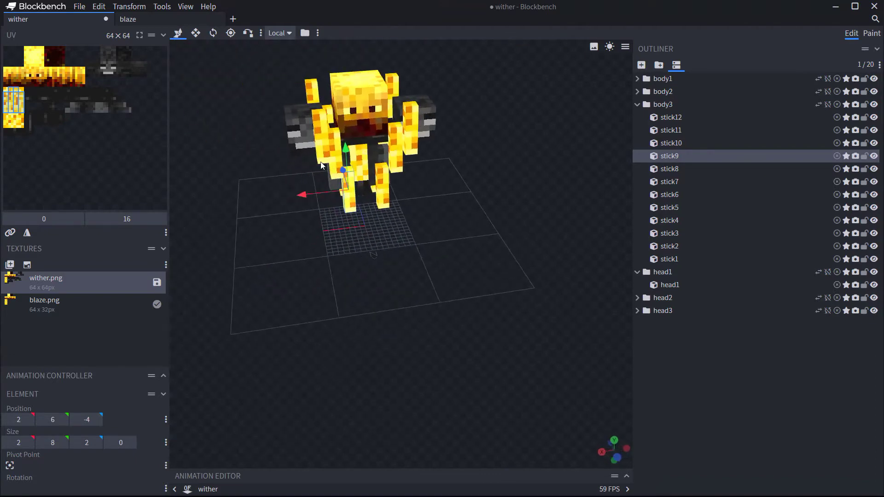
left_click(357, 99)
left_click_drag(349, 56, 368, 51)
left_click_drag(463, 126, 157, 176)
left_click(446, 125)
left_click_drag(443, 283, 563, 240)
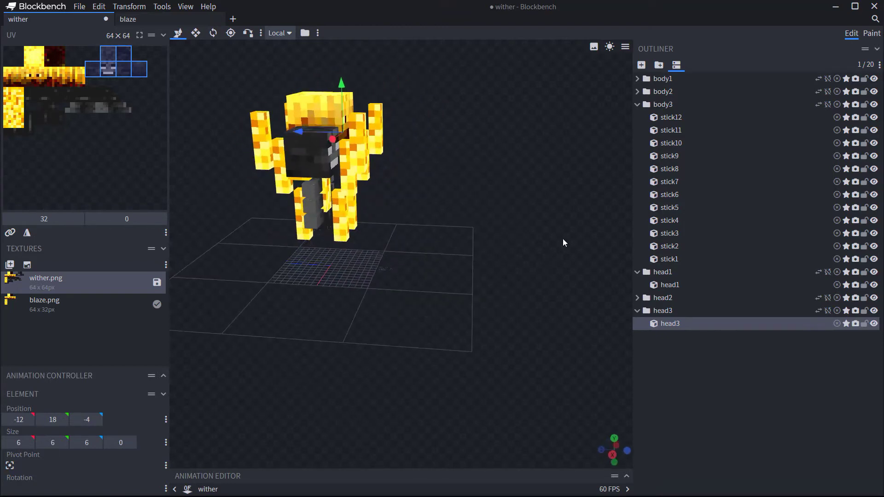
left_click(32, 75)
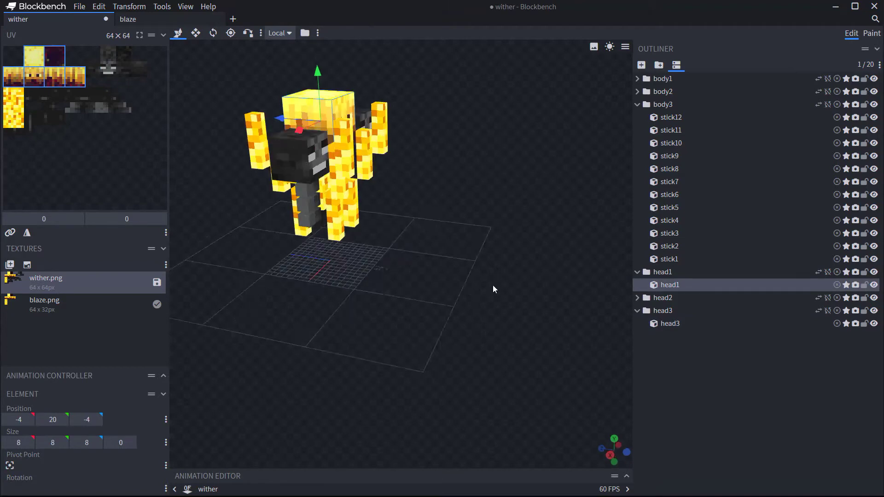
left_click_drag(492, 286, 49, 145)
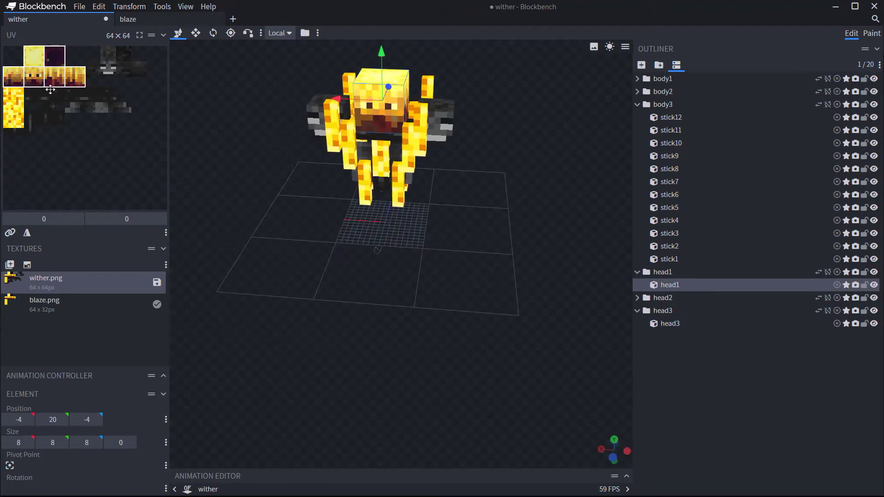
Step: Shift the UV of the sticks and the shoulder cube sharing their texture area to 0, 15 and move them by -1 along Z
left_click(12, 97)
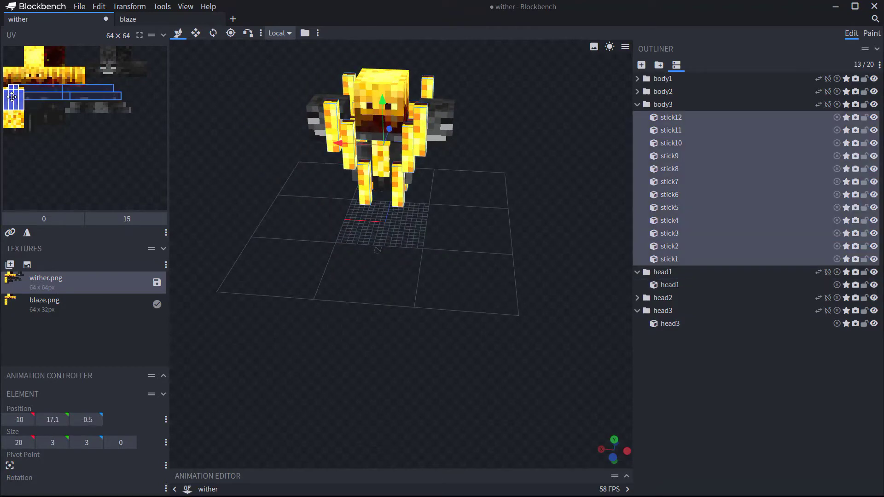
left_click_drag(276, 230, 547, 309)
left_click_drag(349, 244, 369, 234)
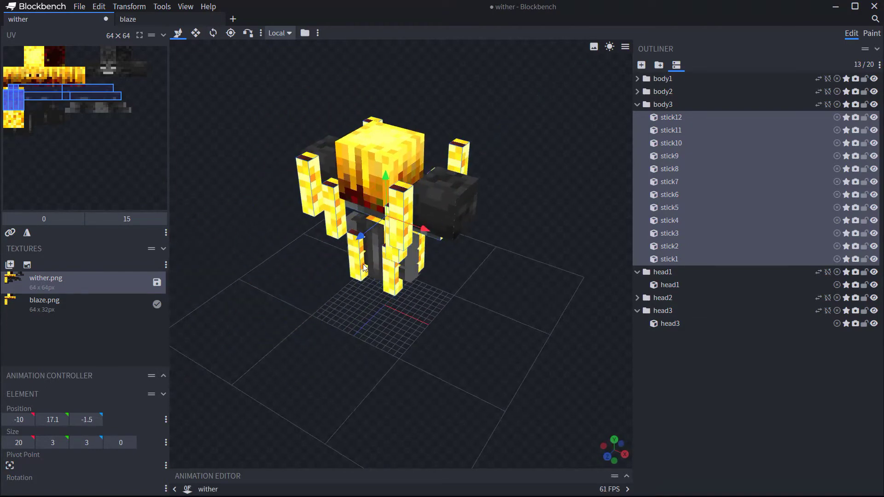
Step: Inspect the hybrid model from several angles, checking the texture on the individual Blaze sticks
left_click(364, 267)
left_click_drag(364, 267, 557, 194)
left_click(465, 165)
left_click_drag(464, 165, 584, 283)
left_click_drag(584, 376, 669, 414)
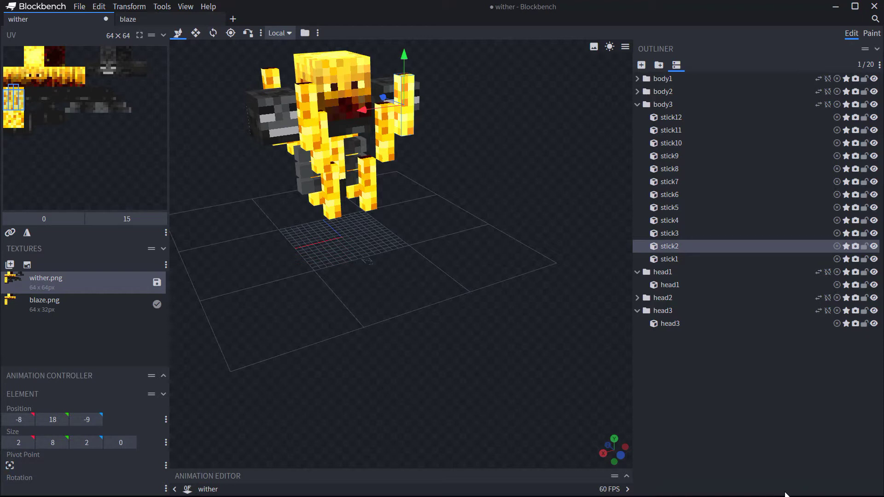
left_click_drag(418, 324, 407, 215)
left_click_drag(342, 119, 389, 153)
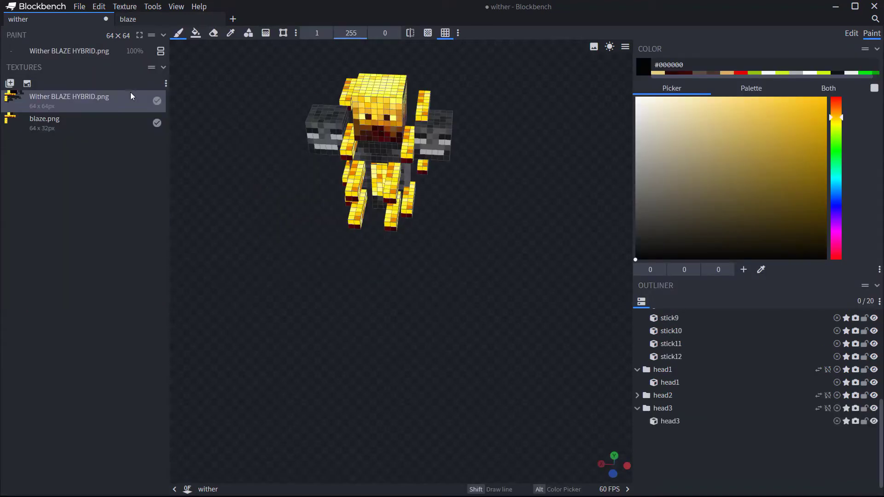
Step: Compare the hybrid with the original model in the blaze project and view it from front and back
right_click(83, 106)
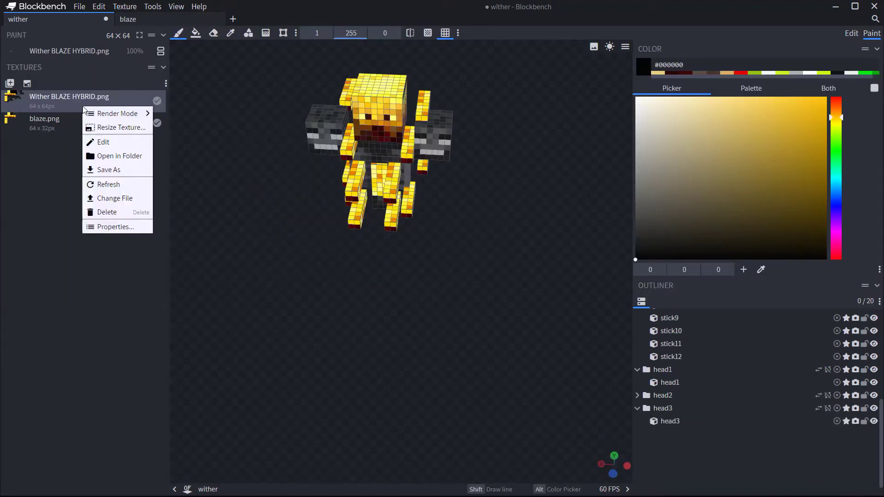
left_click(247, 203)
left_click(153, 20)
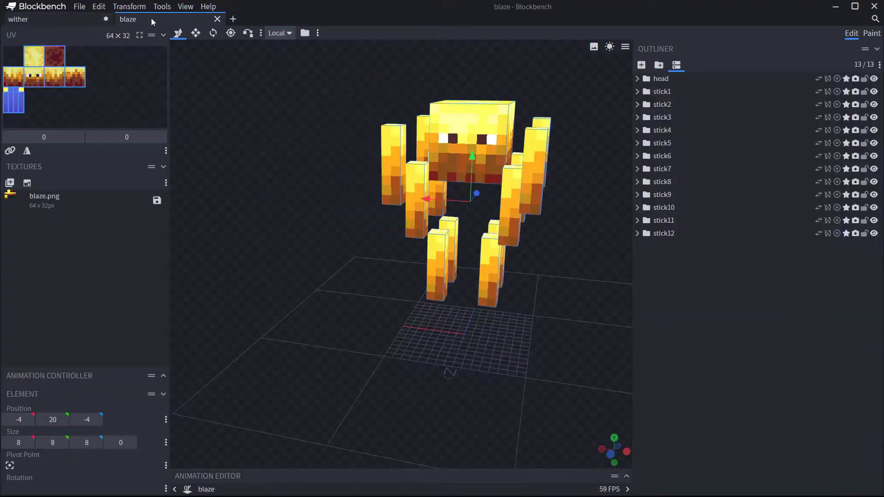
left_click(64, 21)
mouse_move(360, 226)
left_mouse_down()
mouse_move(483, 212)
mouse_move(499, 219)
left_mouse_up()
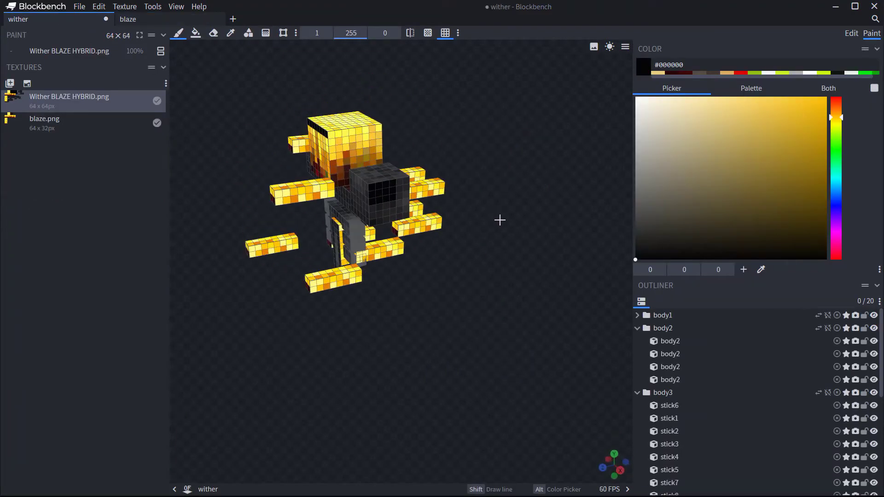
left_click_drag(252, 65, 166, 73)
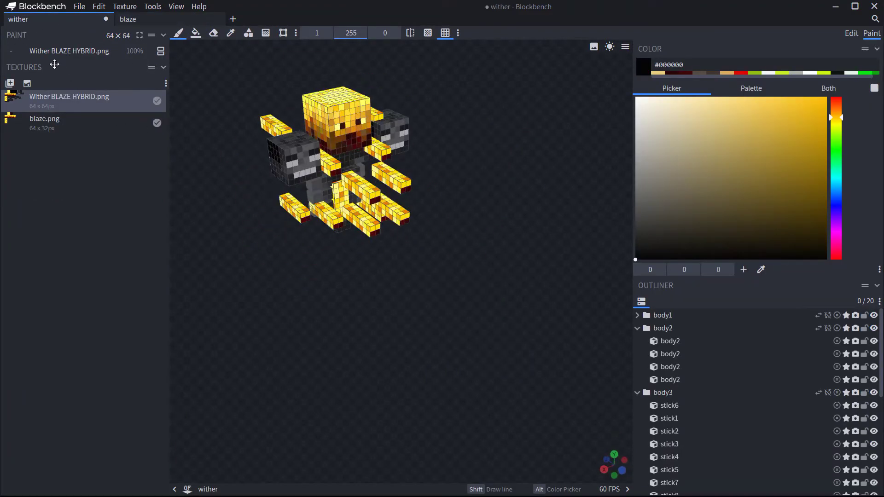
Step: Preview the blaze.png texture on the hybrid model and return to Wither BLAZE HYBRID.png
left_click(73, 6)
left_click(36, 126)
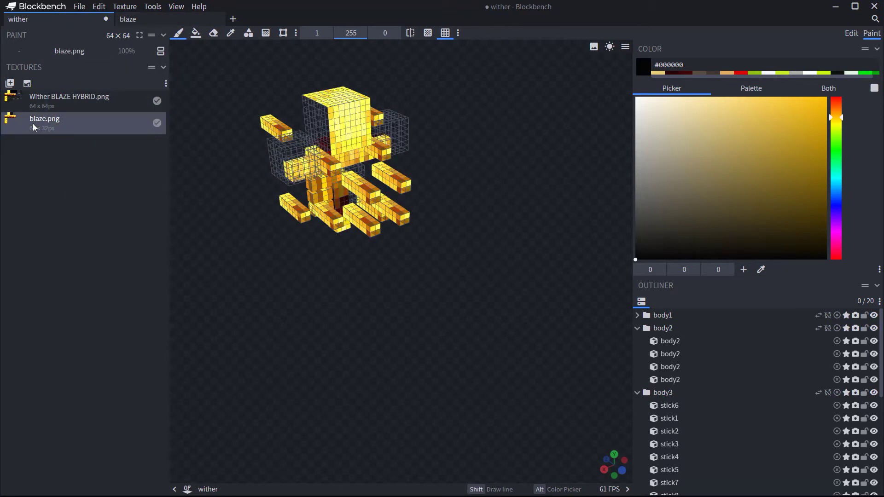
right_click(33, 124)
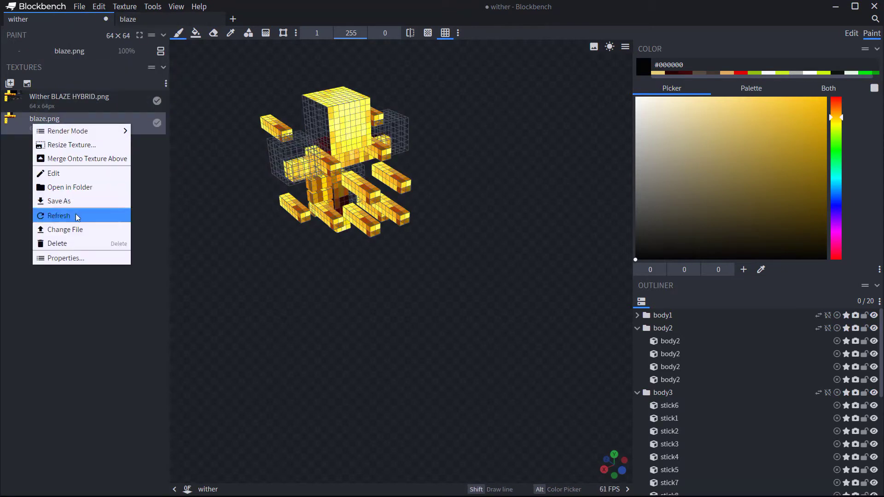
left_click(55, 96)
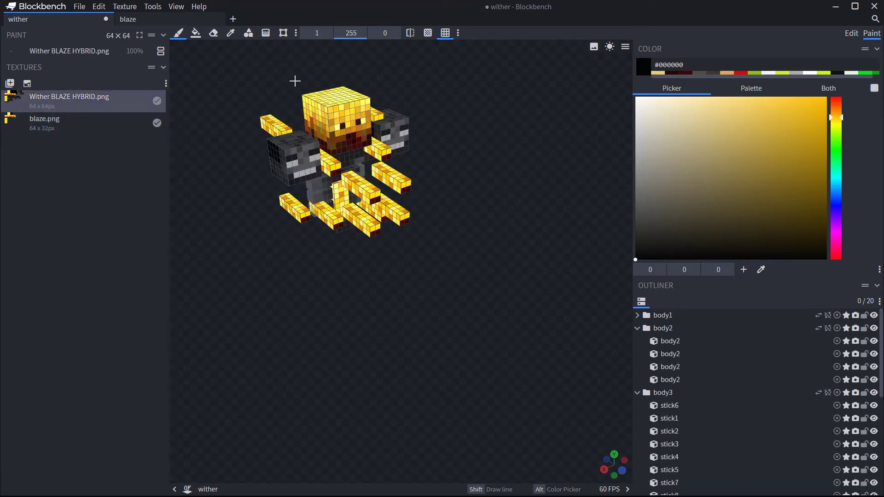
left_click(160, 15)
left_click(39, 19)
Step: Convert the wither project from OptiFine Entity to the Modded Entity format
left_click(78, 7)
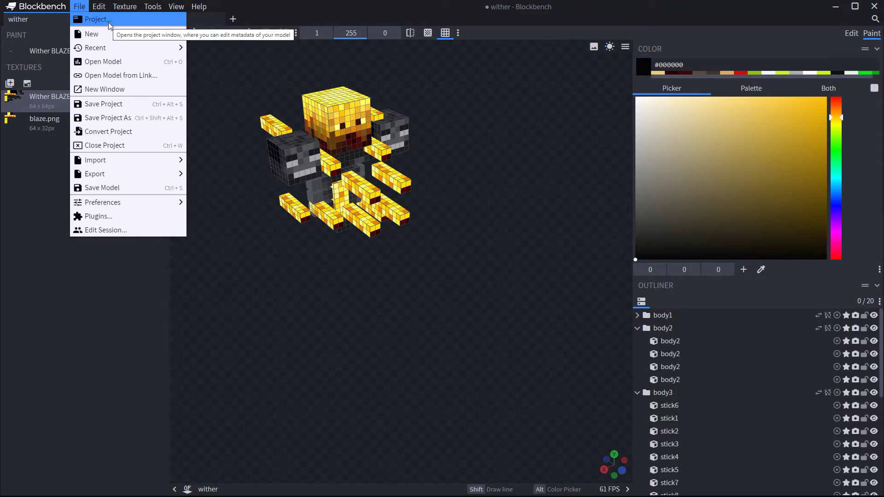
left_click(136, 134)
left_click(515, 111)
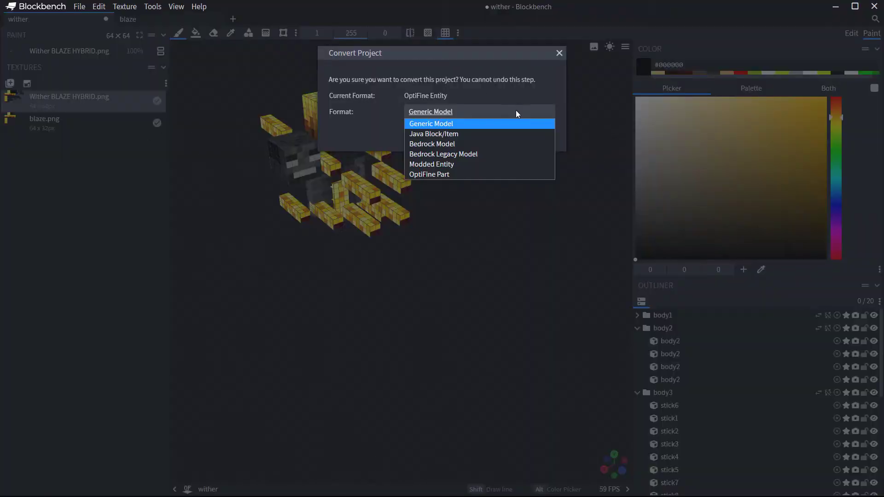
left_click(484, 164)
left_click(495, 140)
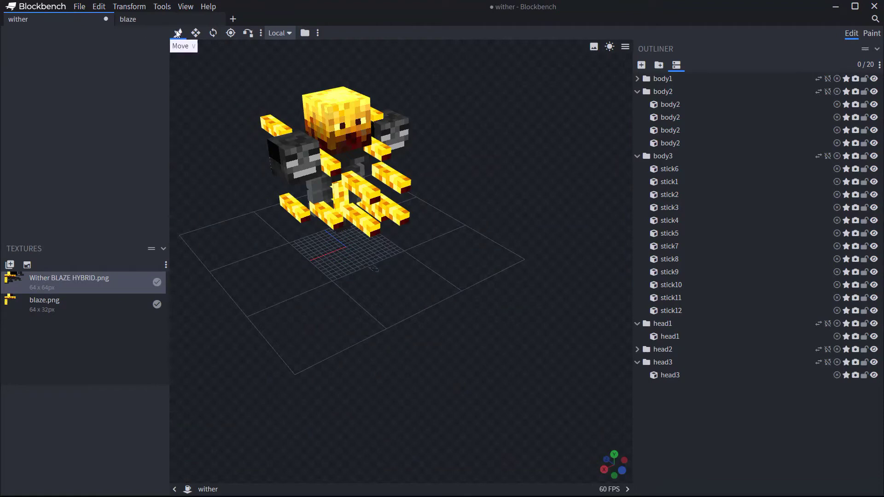
Step: Export the hybrid model as the Java class Witherblazehybrid into the Model folder and also save it as a project
left_click(79, 7)
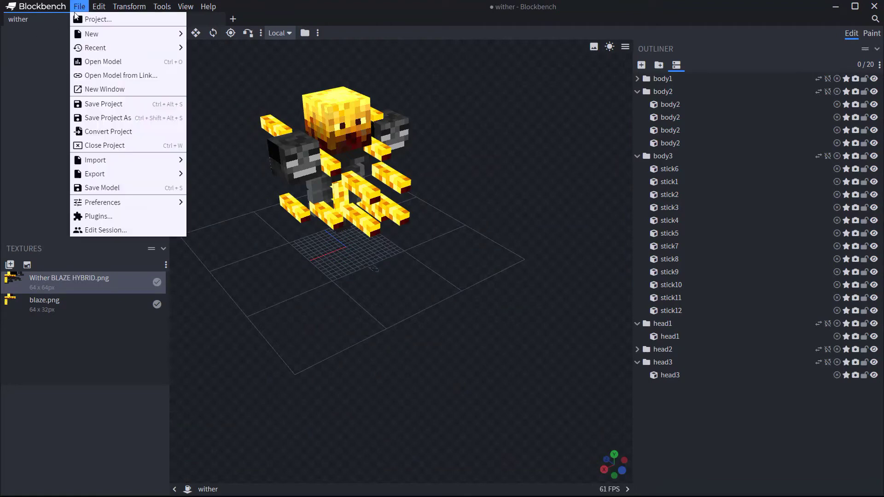
mouse_move(120, 175)
left_click(224, 174)
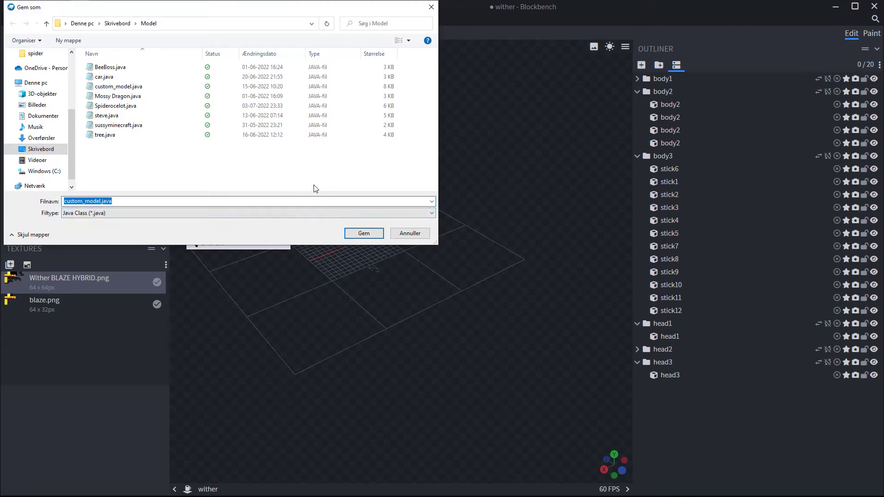
type("Witherblazehybrid")
key("Return")
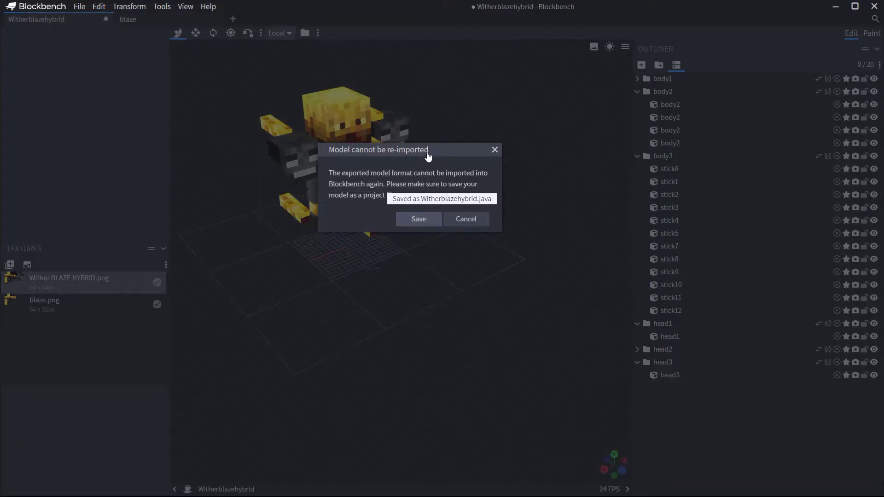
key("Return")
left_click(369, 233)
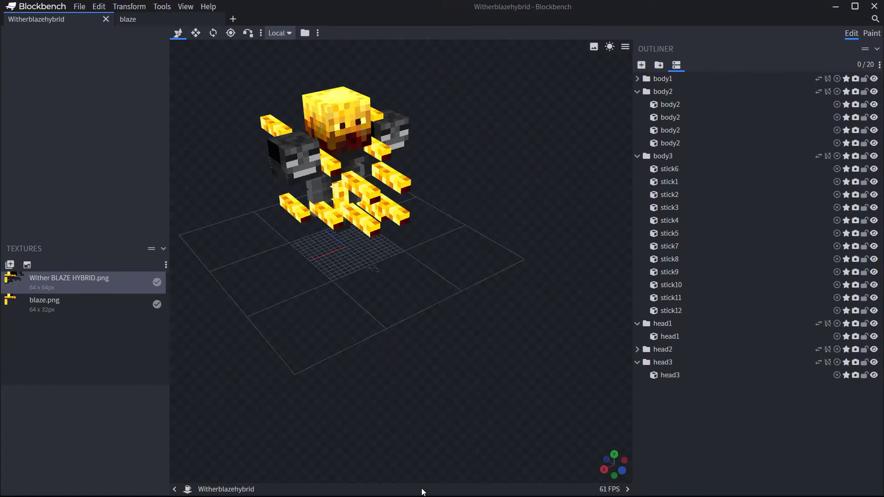
Step: Switch to MCreator and open the 3D model resources of the Weird mobs workspace
key("super")
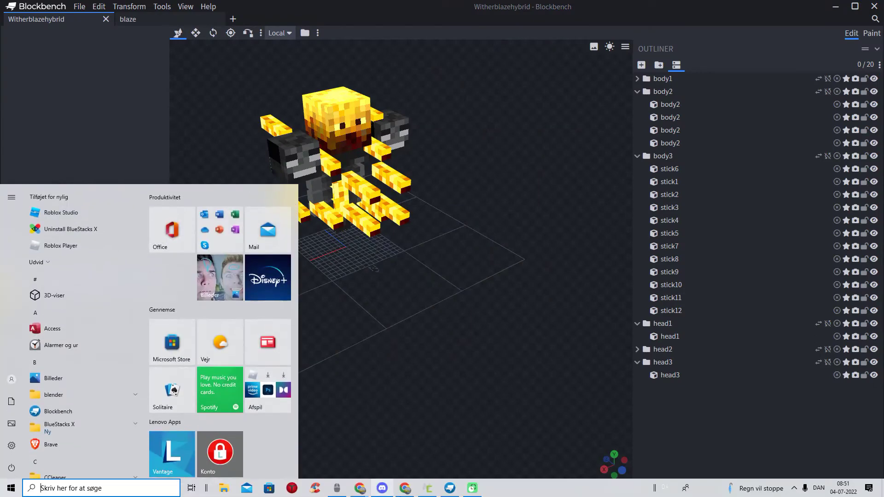
left_click(427, 487)
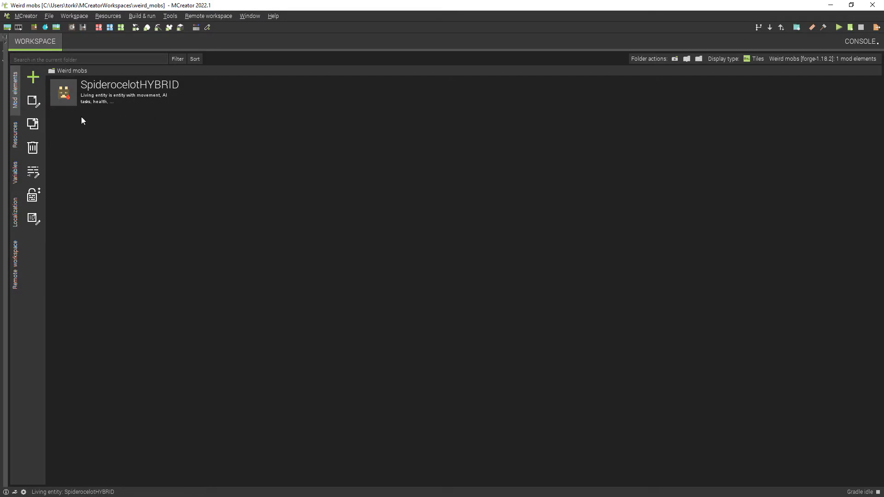
left_click(15, 131)
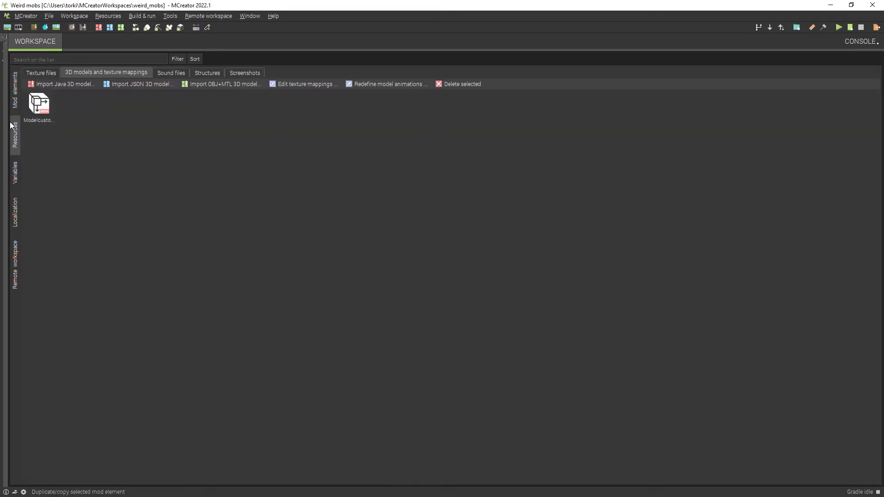
Step: Try to import Witherblazehybrid.java with Head movement animation on head1 and head2 and Rotate Z axis from head pitch on head3
left_click(65, 84)
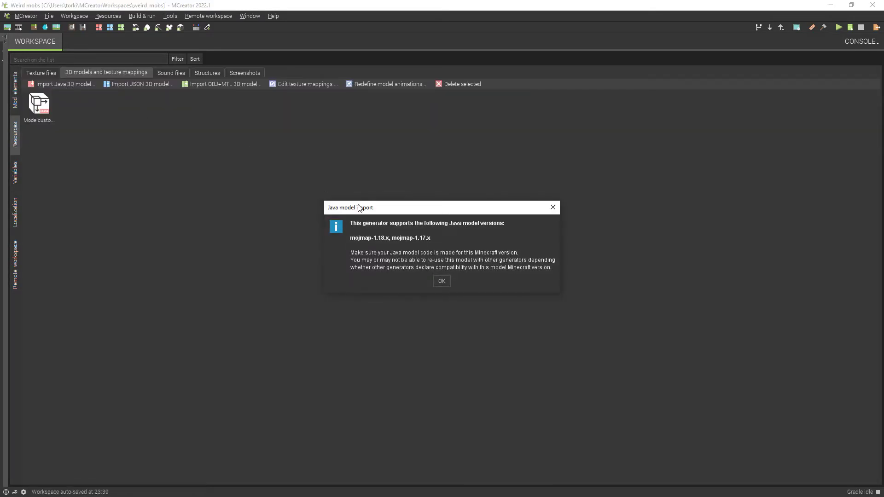
left_click(440, 281)
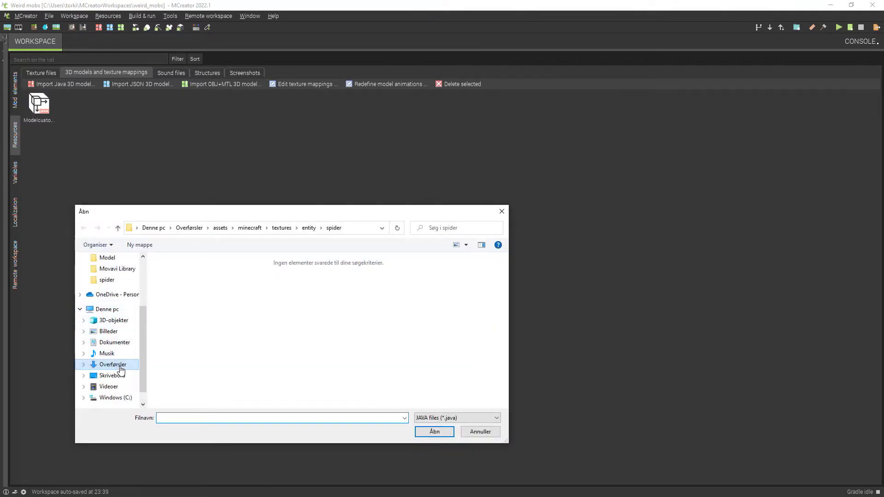
left_click(119, 366)
scroll(109, 322, "up", 3)
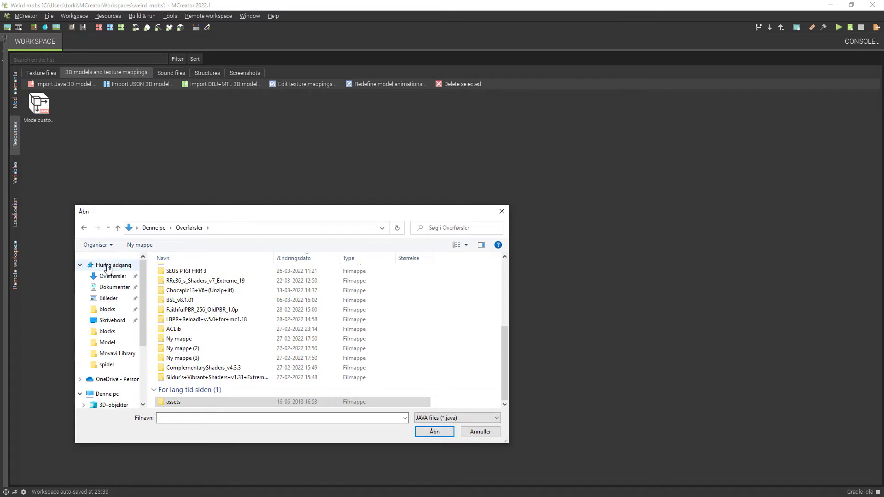
left_click(108, 266)
left_click(219, 386)
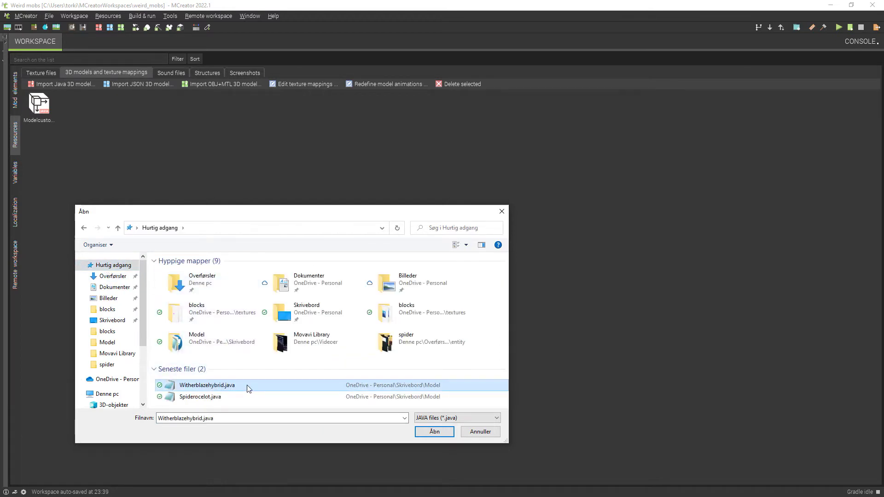
double_click(246, 385)
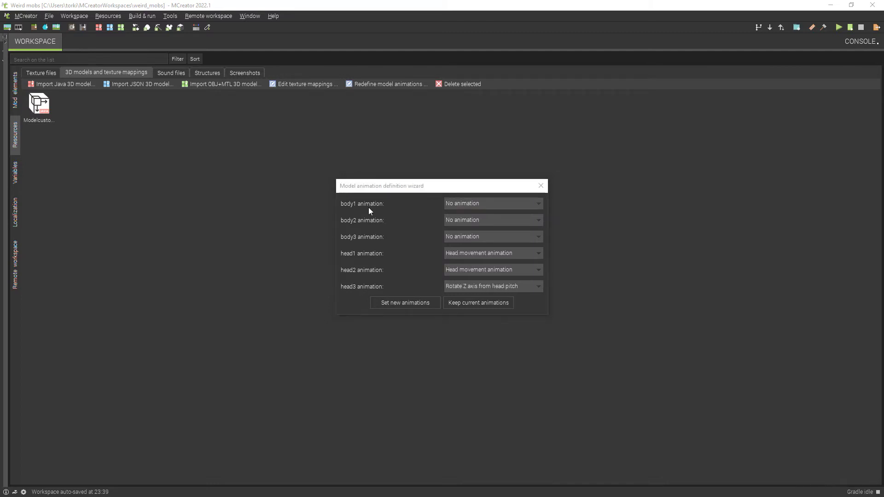
left_click(415, 301)
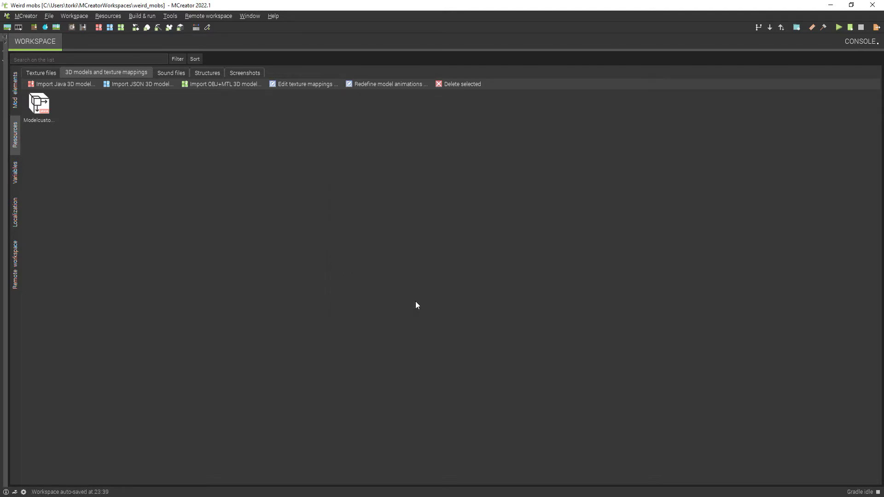
Step: Start the Java 3D model import again and choose the Witherblazehybrid.java file
left_click(61, 84)
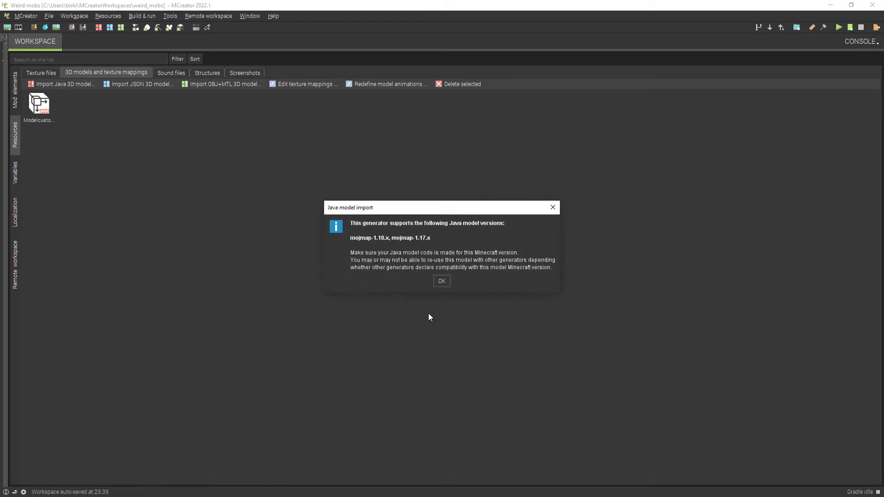
left_click(436, 282)
left_click(215, 348)
double_click(214, 349)
Step: Set the body1 animation to Left leg swing animation (Z axis)
left_click(483, 201)
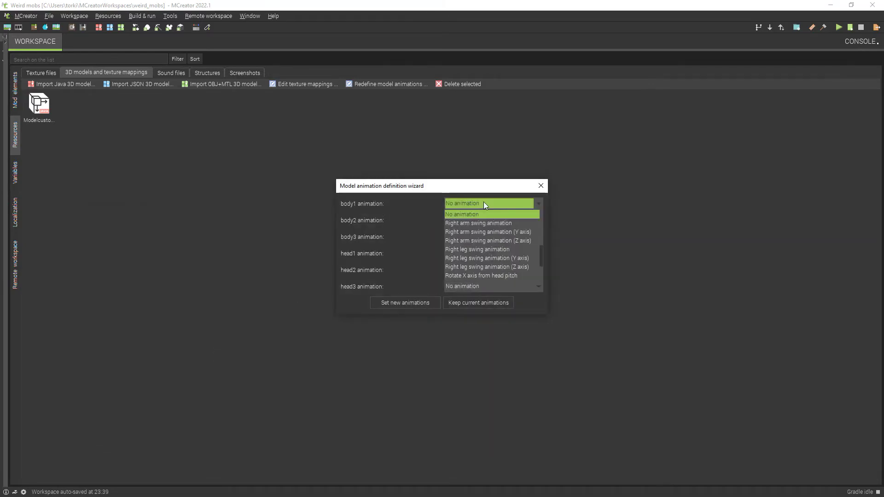
scroll(485, 227, "down", 5)
scroll(485, 260, "up", 6)
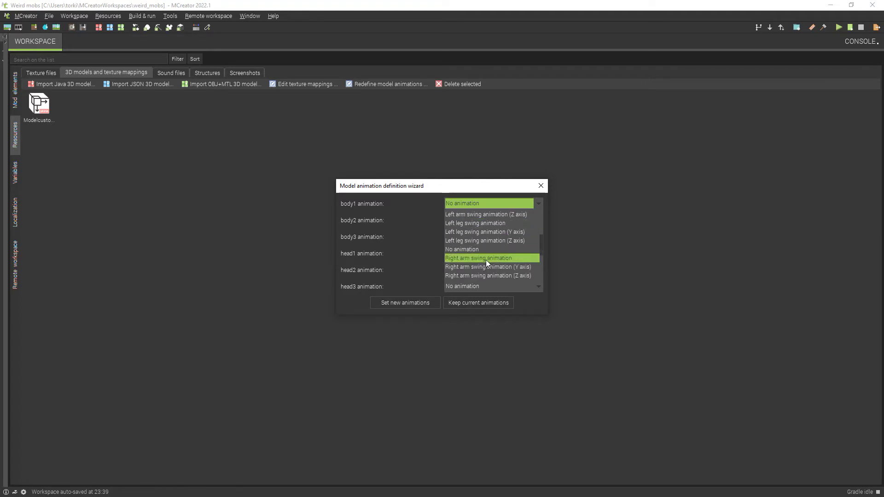
scroll(486, 260, "up", 1)
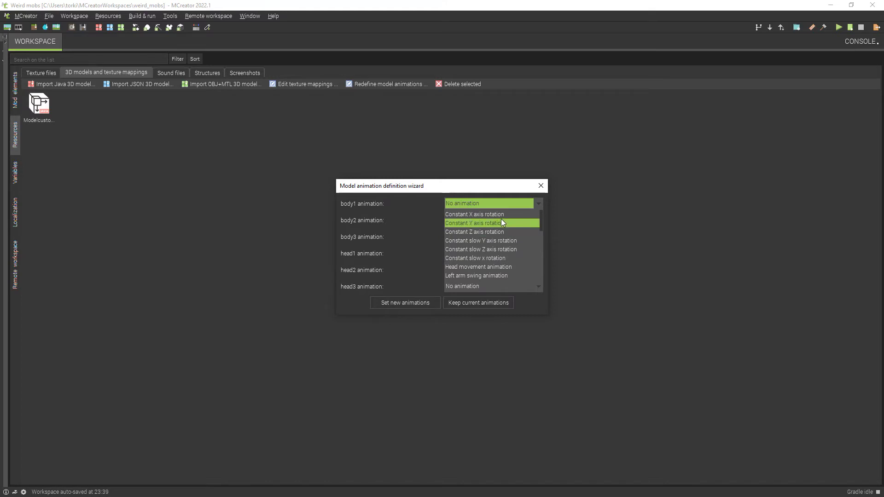
scroll(511, 257, "down", 1)
left_click(488, 276)
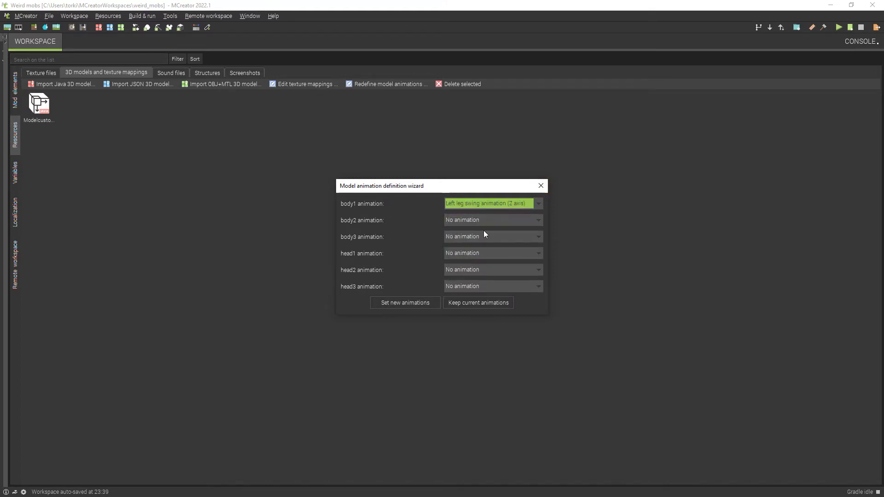
Step: Look through the other animation options available for body1
left_click(518, 203)
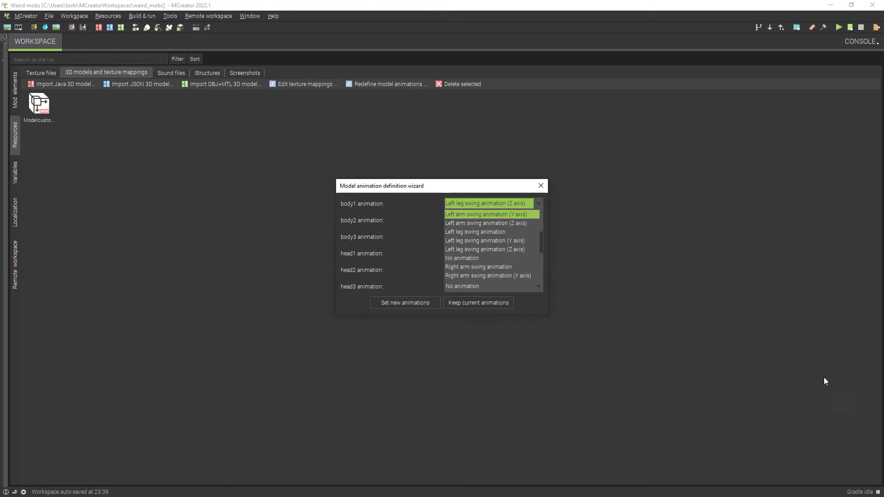
left_click(834, 493)
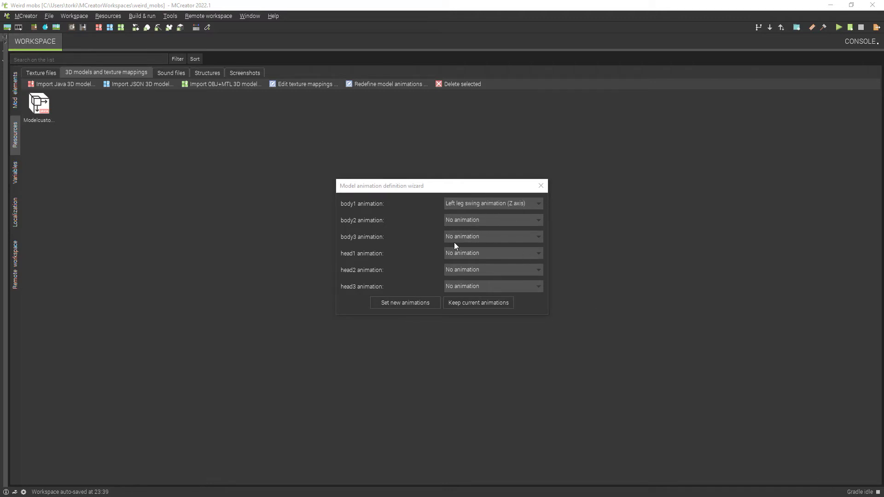
left_click(484, 191)
left_click_drag(484, 191, 486, 197)
left_click(484, 208)
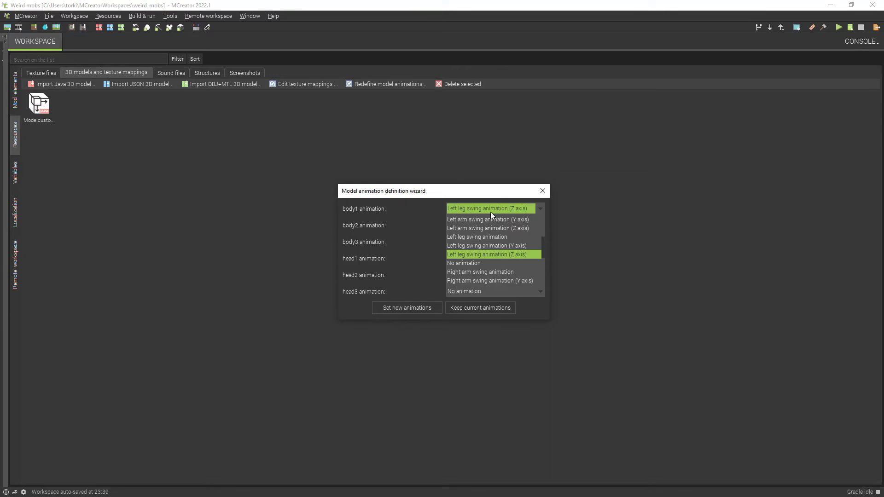
scroll(507, 267, "down", 4)
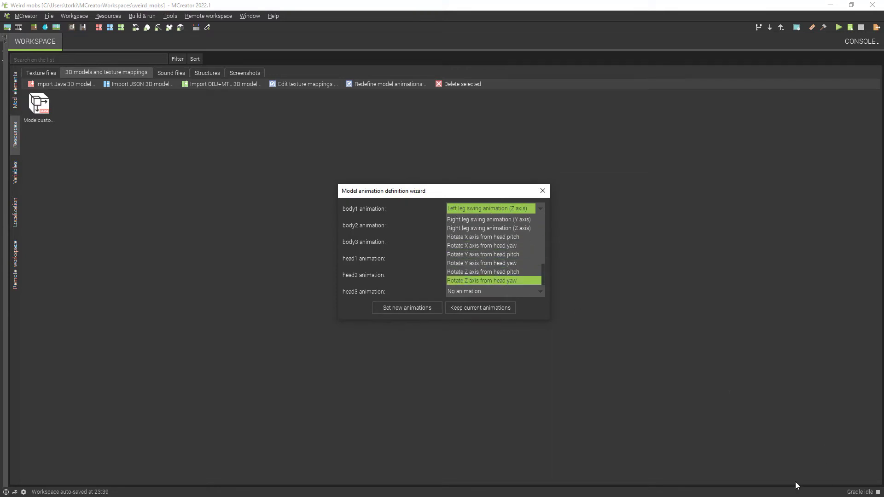
left_click(850, 490)
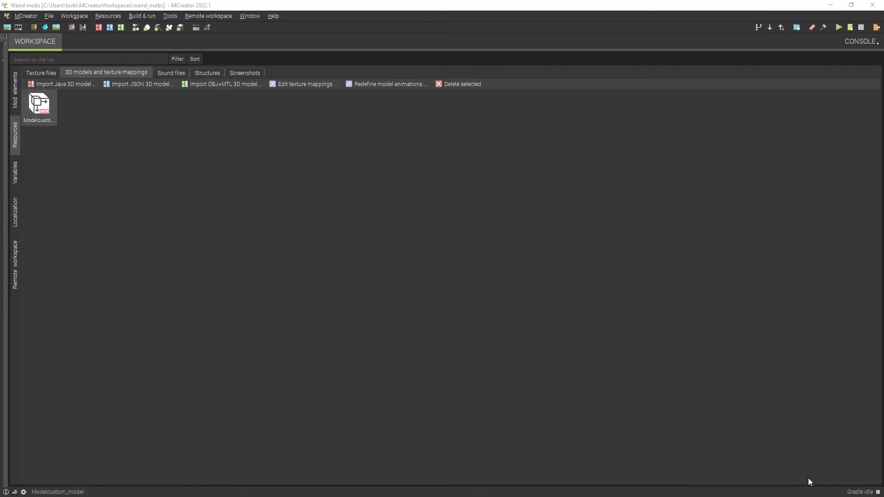
Step: Import Wither BLAZE HYBRID.png as a block texture in the Weird mobs workspace
left_click(40, 72)
left_click(50, 85)
left_click(118, 83)
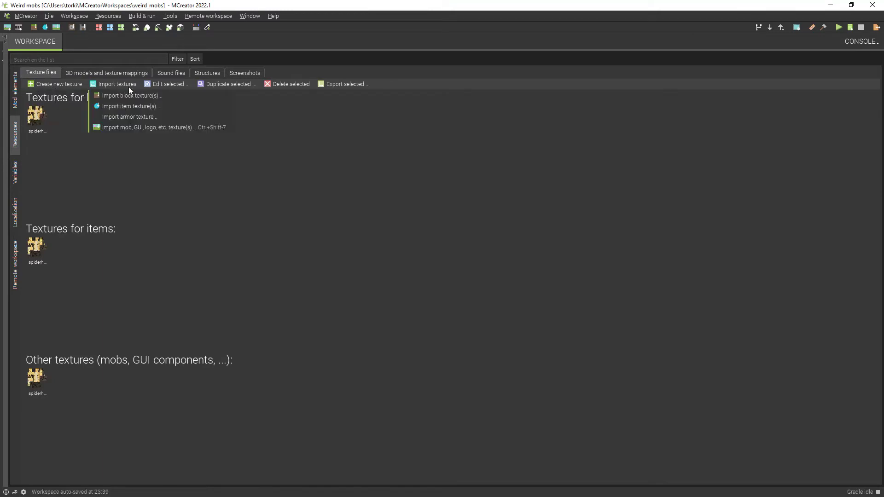
left_click(138, 95)
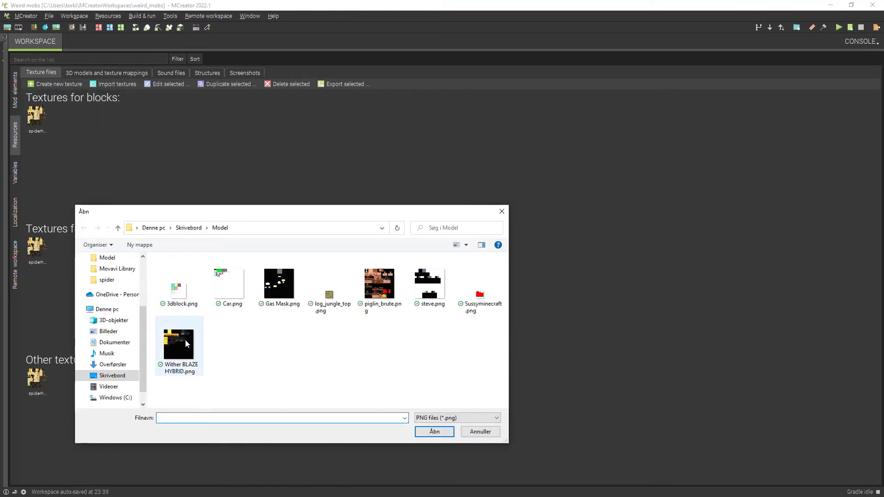
double_click(187, 343)
Step: Import Wither BLAZE HYBRID.png as an item texture as well
left_click(103, 83)
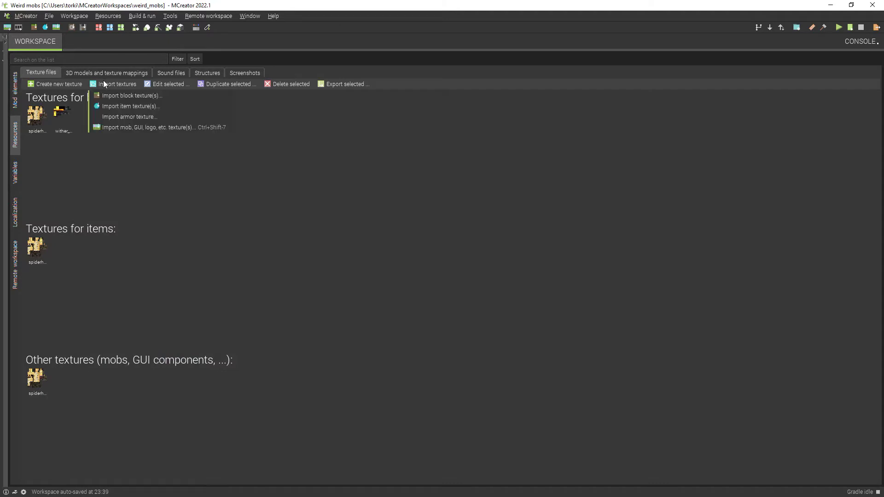
left_click(148, 106)
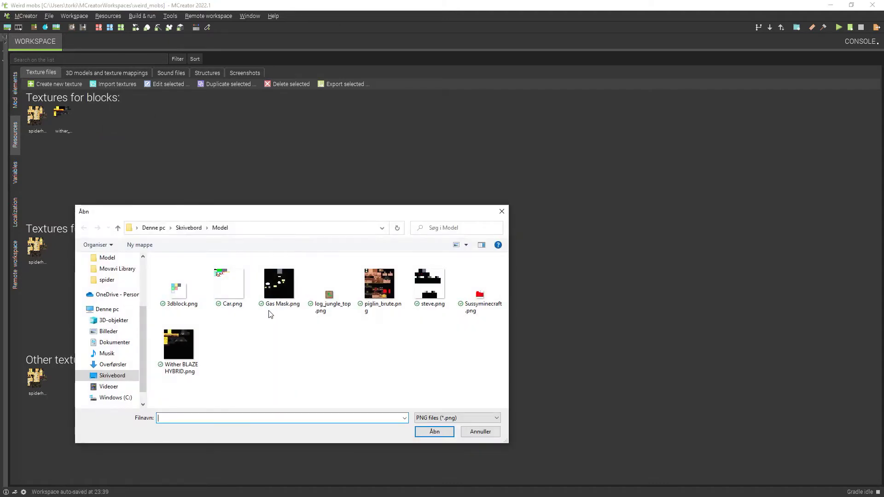
left_click(179, 353)
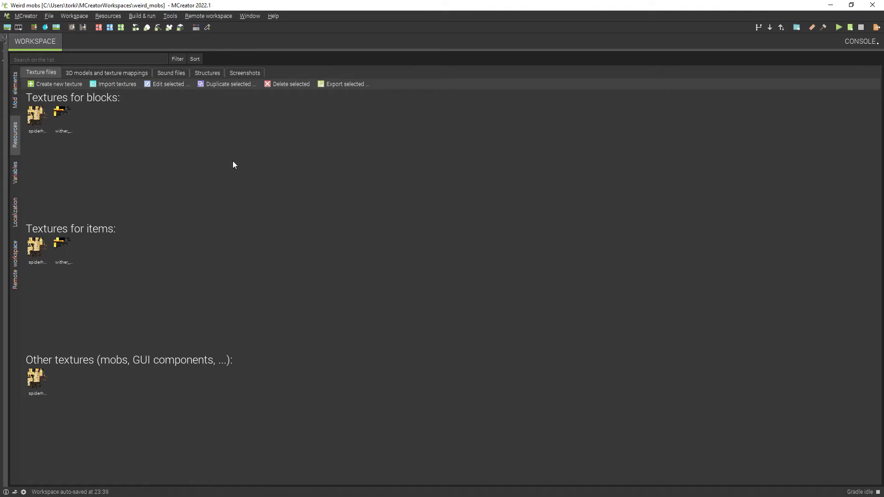
Step: Try to import Witherblazehybrid.java as a Java 3D model and check the animation options for body1
left_click(85, 74)
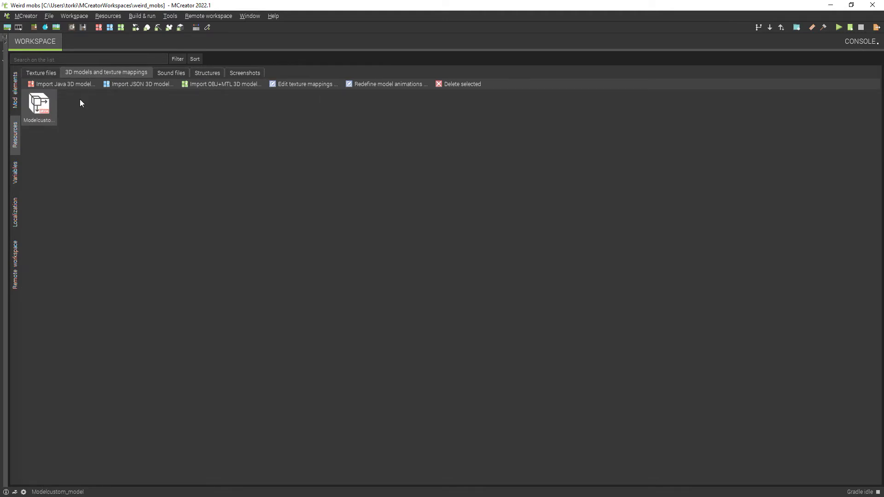
left_click(64, 84)
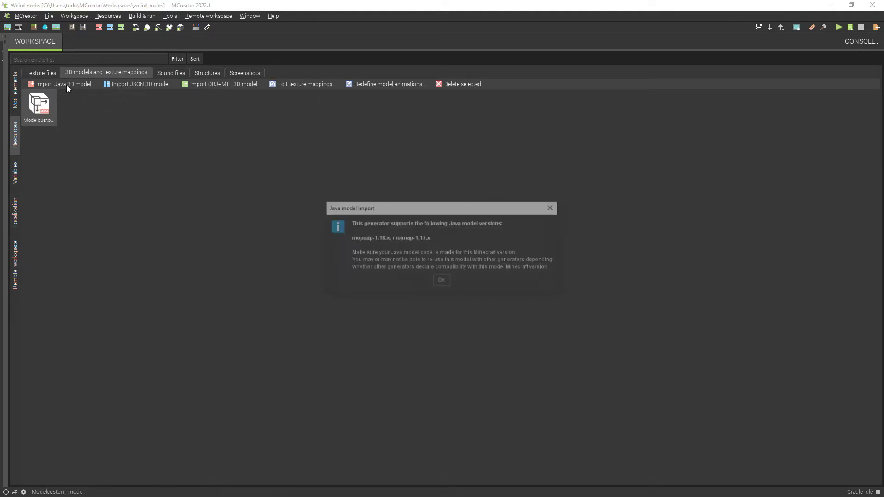
left_click(446, 281)
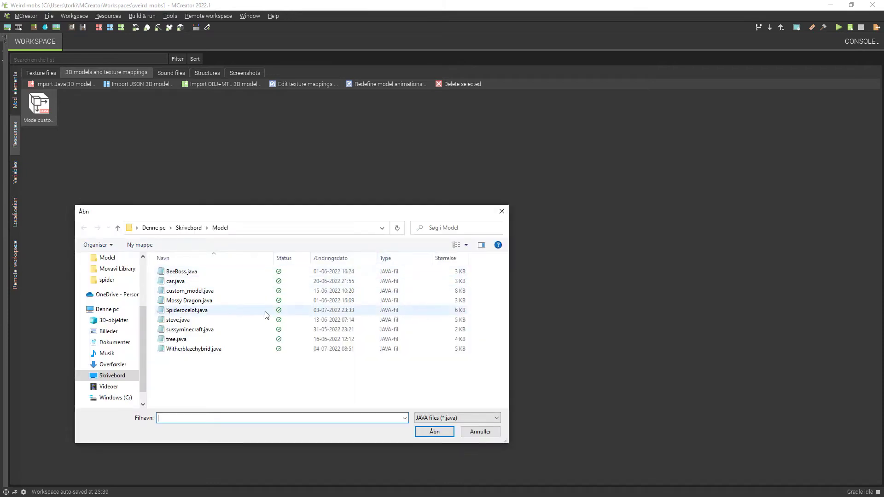
double_click(254, 349)
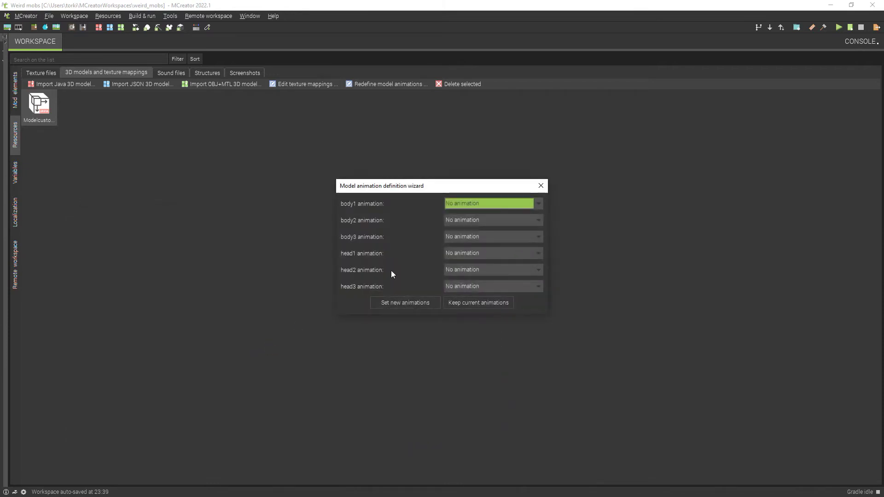
left_click(466, 202)
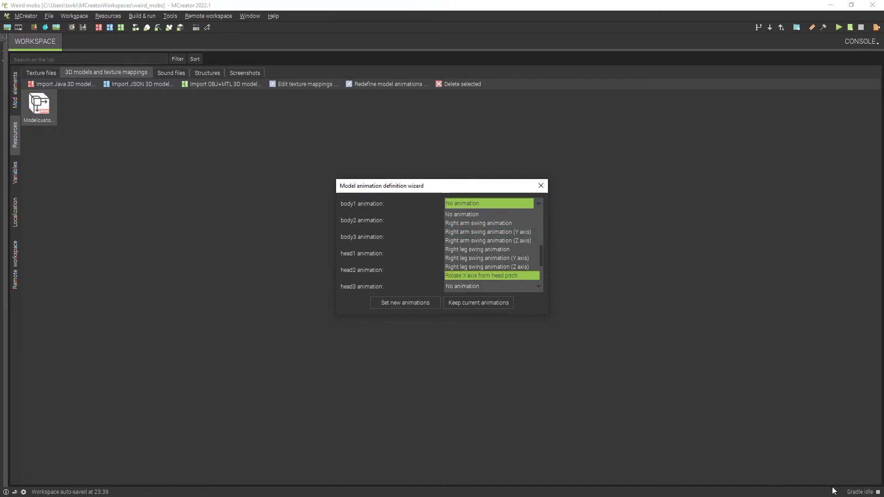
key("Escape")
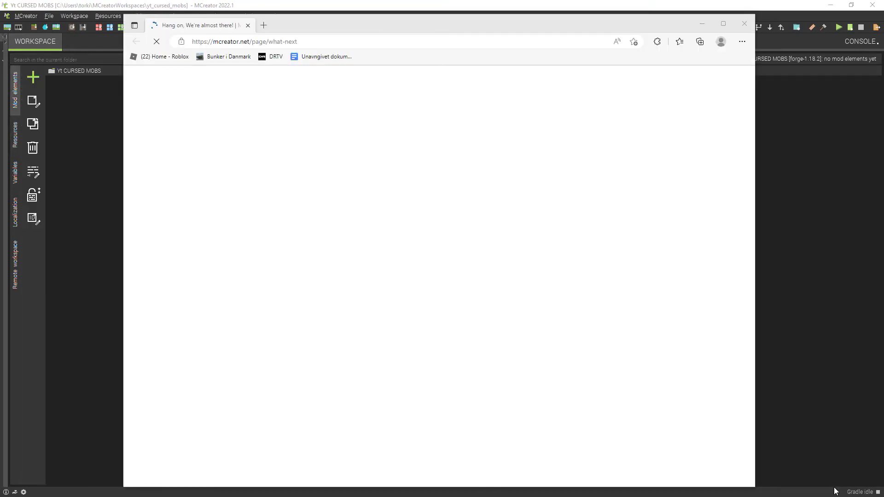
Step: Close the mcreator.net page, switch to the Spin The Wheel page and spin for the first mob, keeping the selected entry on the wheel
left_click(744, 23)
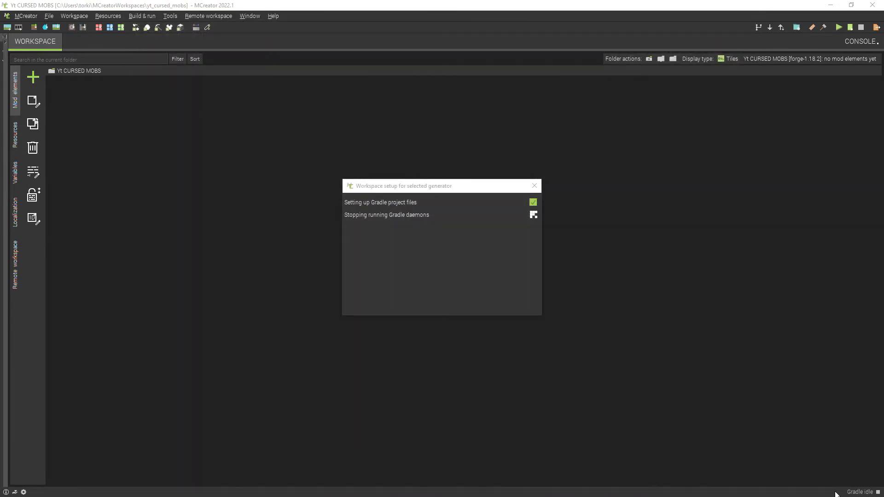
key("alt+Tab")
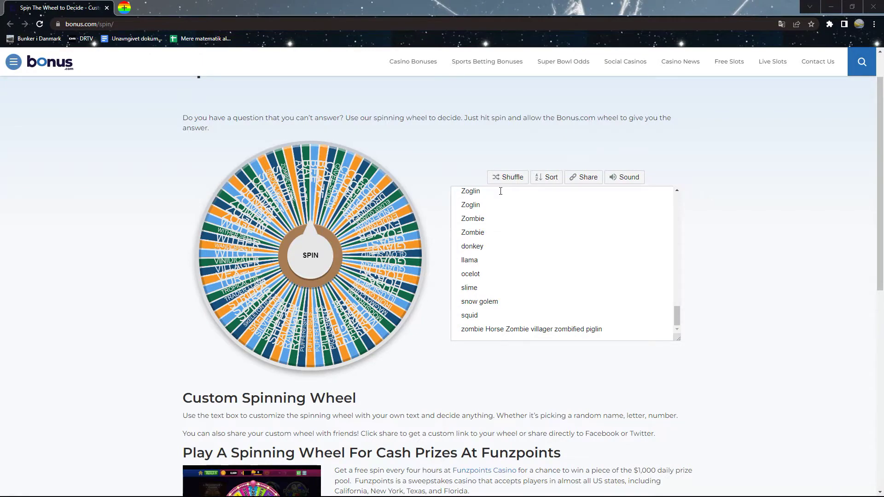
scroll(516, 228, "down", 1)
scroll(516, 228, "up", 2)
scroll(516, 227, "up", 2)
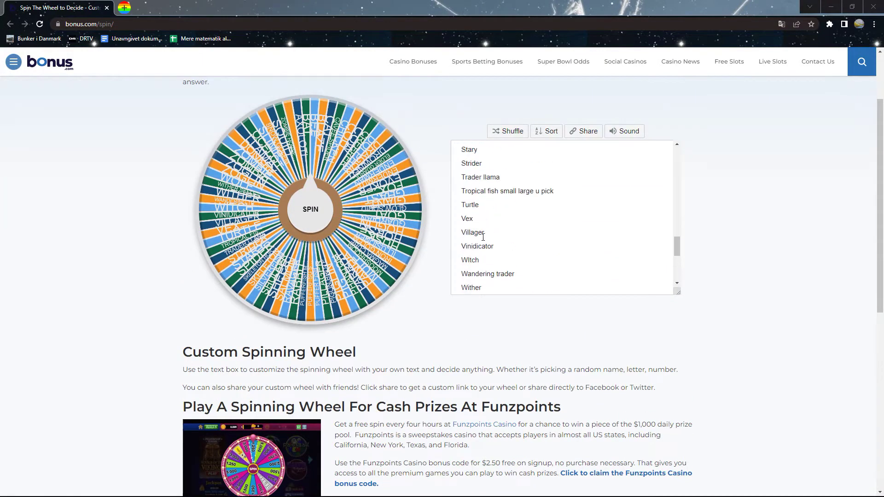
left_click(315, 198)
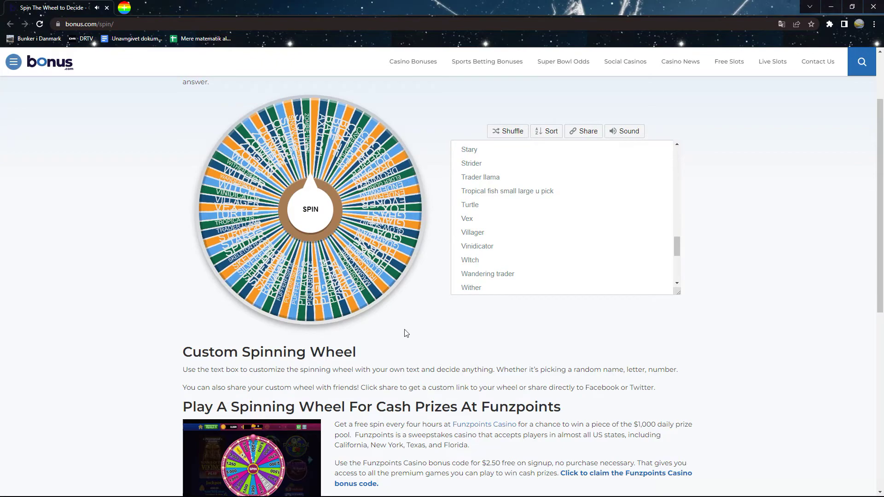
scroll(467, 342, "up", 2)
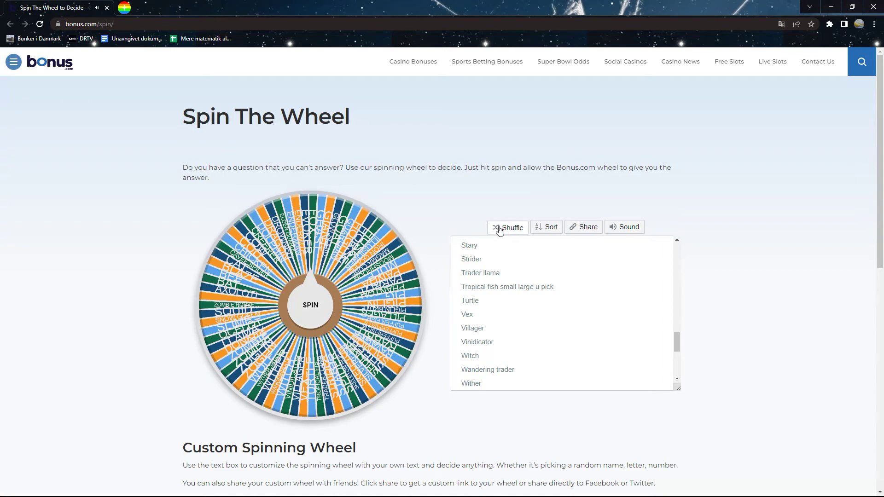
scroll(518, 294, "up", 8)
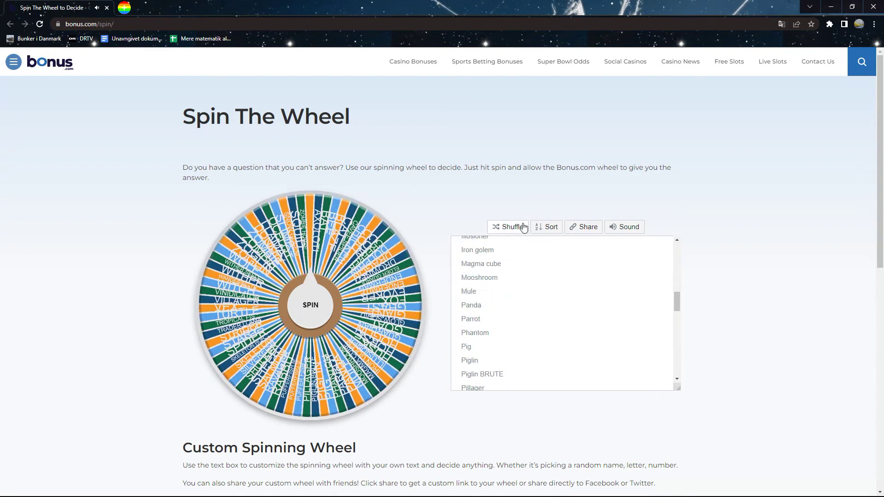
scroll(533, 296, "down", 2)
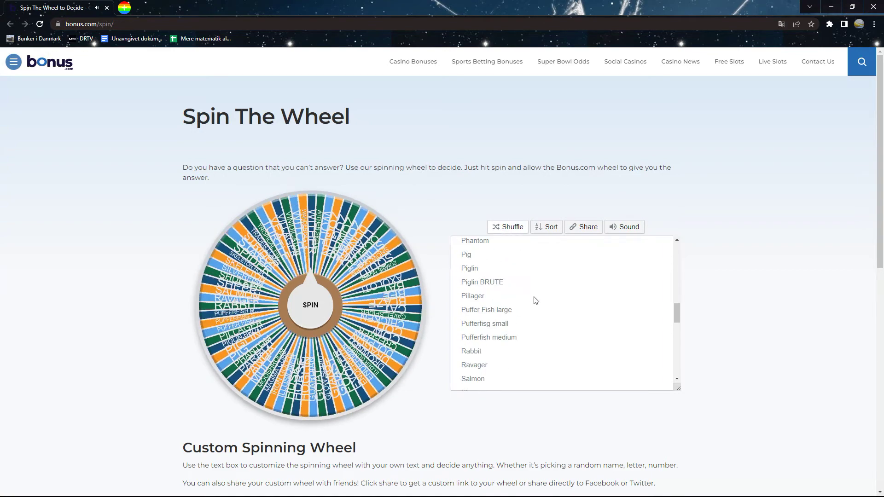
scroll(536, 305, "up", 1)
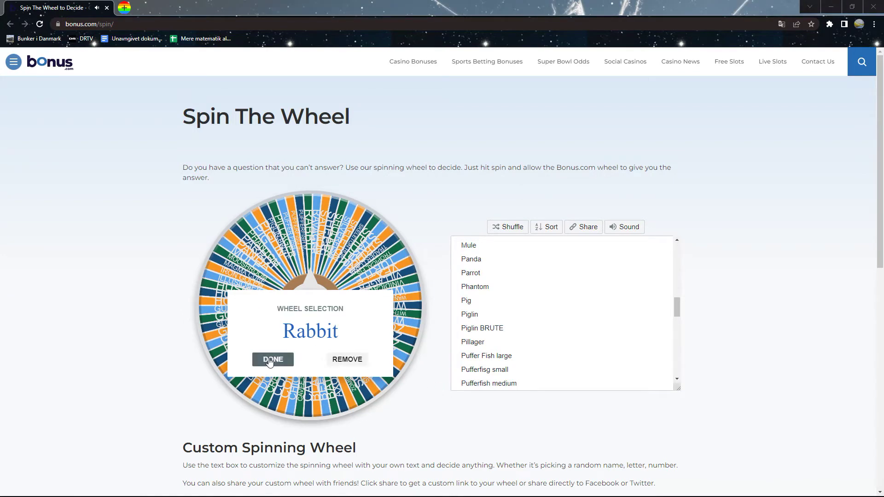
left_click(268, 360)
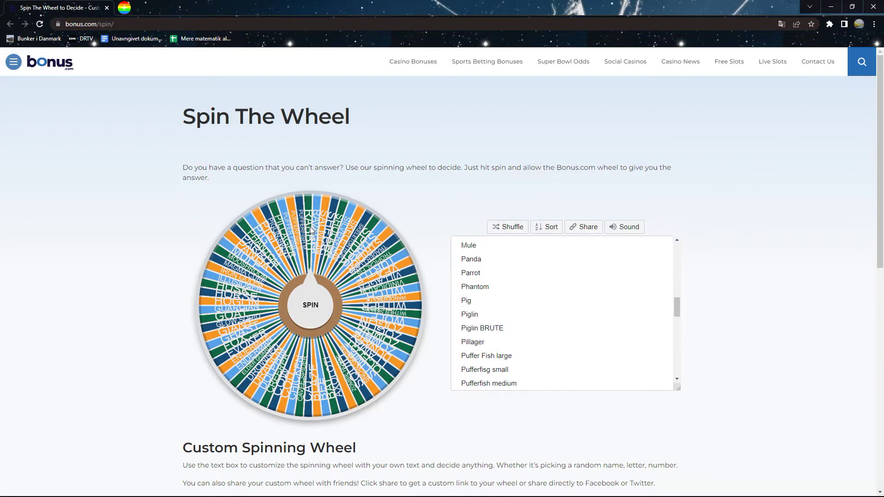
Step: Spin the wheel again for the second mob and dismiss the selection without removing the entry
left_click(310, 306)
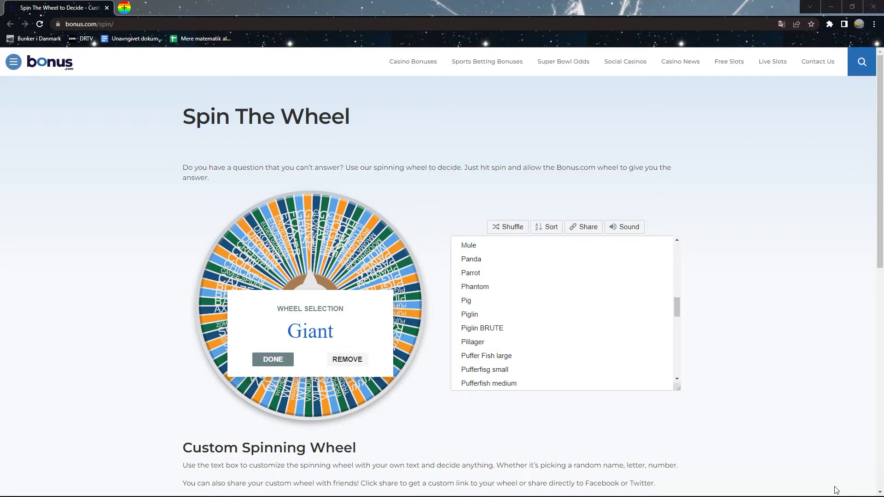
left_click(272, 359)
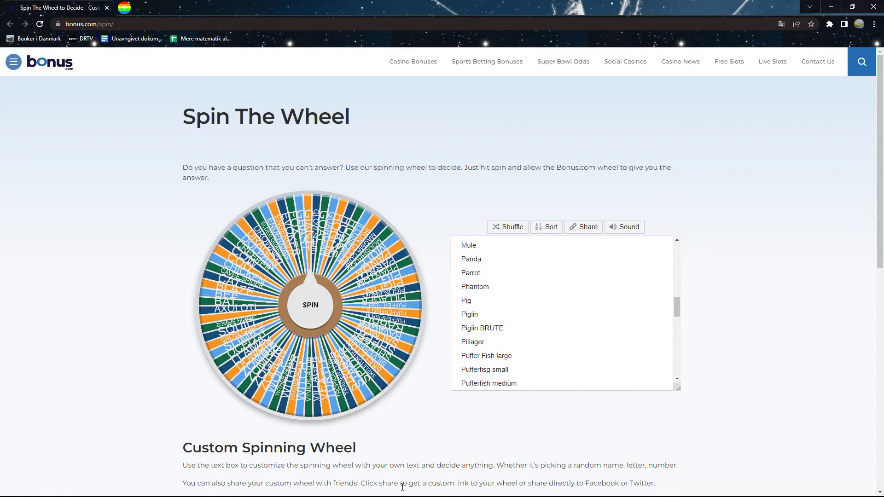
Step: Switch to the Yt CURSED MOBS workspace in MCreator
key("super")
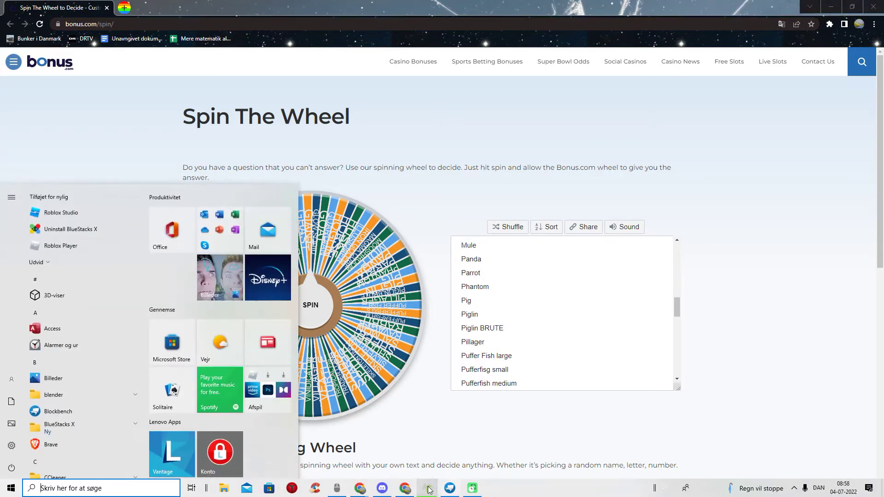
mouse_move(427, 488)
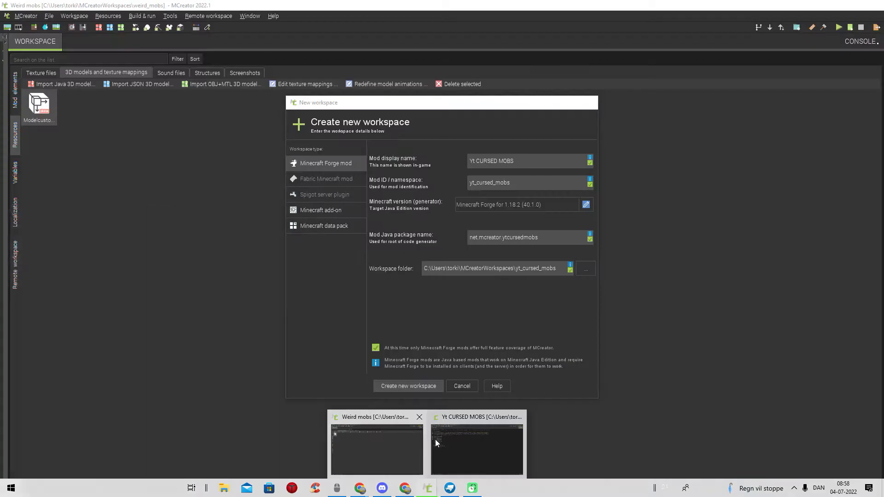
left_click(451, 441)
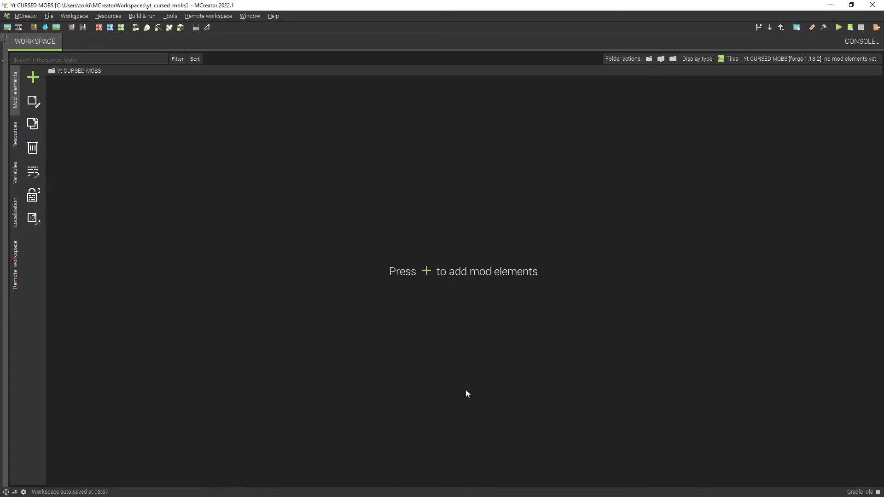
Step: Switch to Blockbench and start a new CEM Template Model in a separate project
key("super")
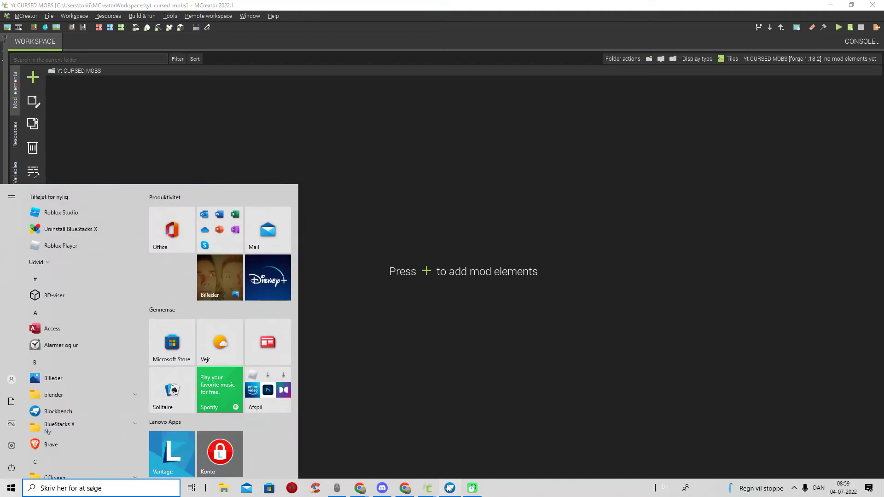
left_click(449, 492)
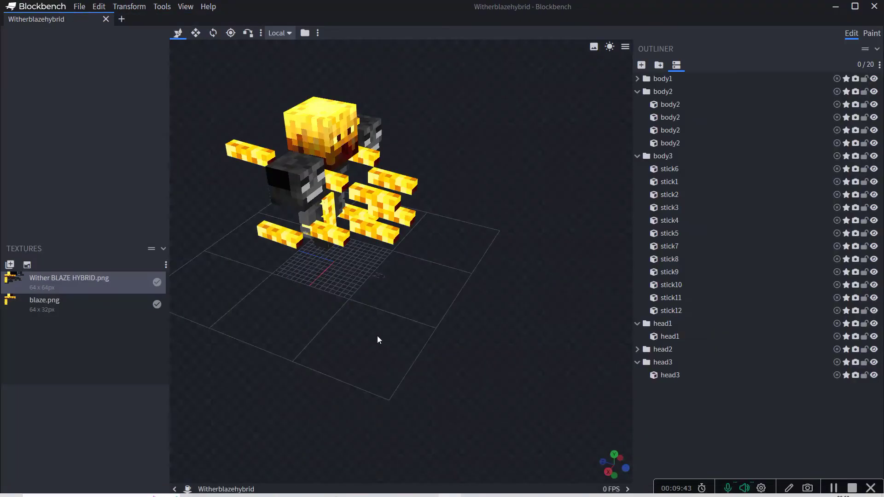
left_click(120, 19)
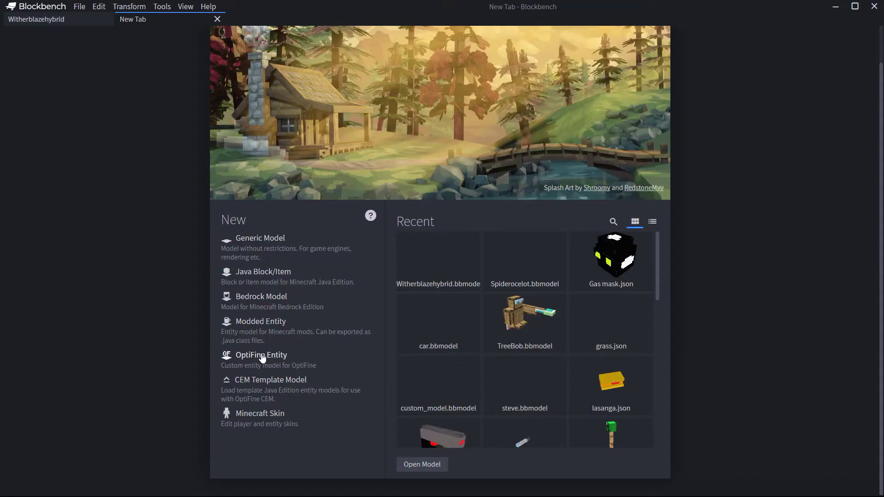
left_click(282, 392)
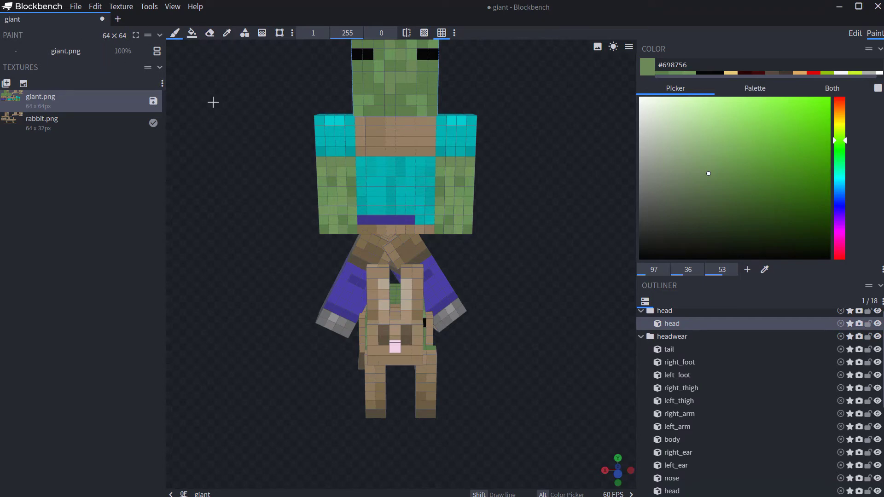
Step: Paint green #698756 on the giant model along the base of the head where it meets the torso
scroll(221, 179, "down", 2)
left_click_drag(225, 232, 245, 164)
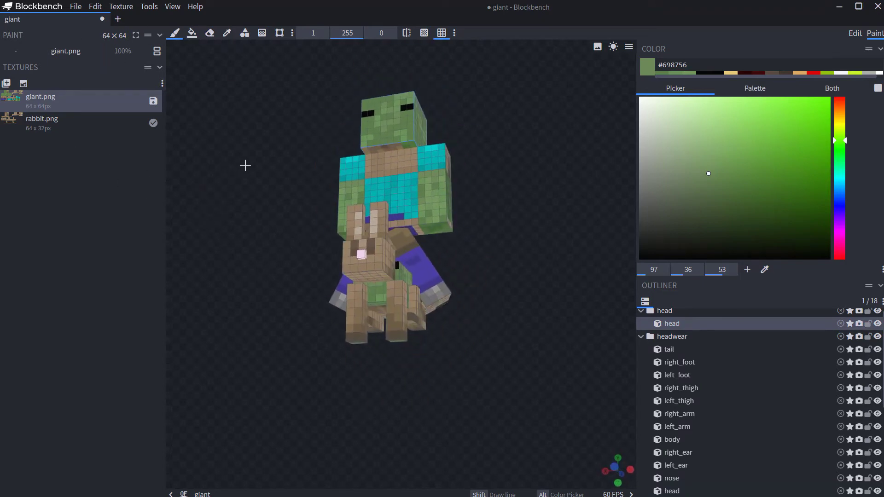
left_click_drag(409, 143, 361, 148)
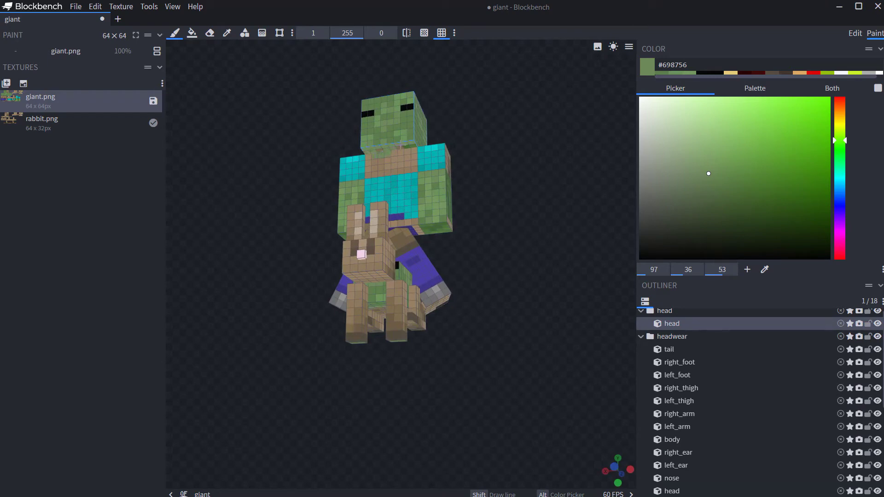
left_click_drag(505, 254, 420, 204)
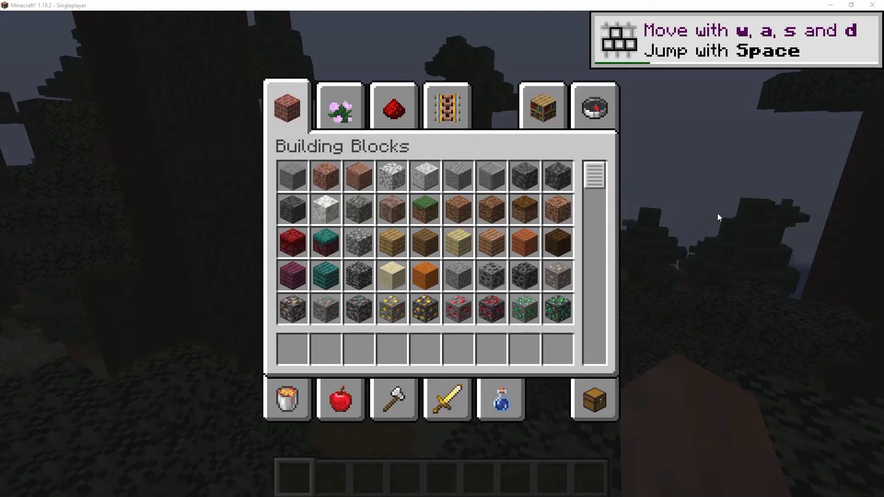
Step: Search the creative inventory items for "spawn"
left_click(585, 109)
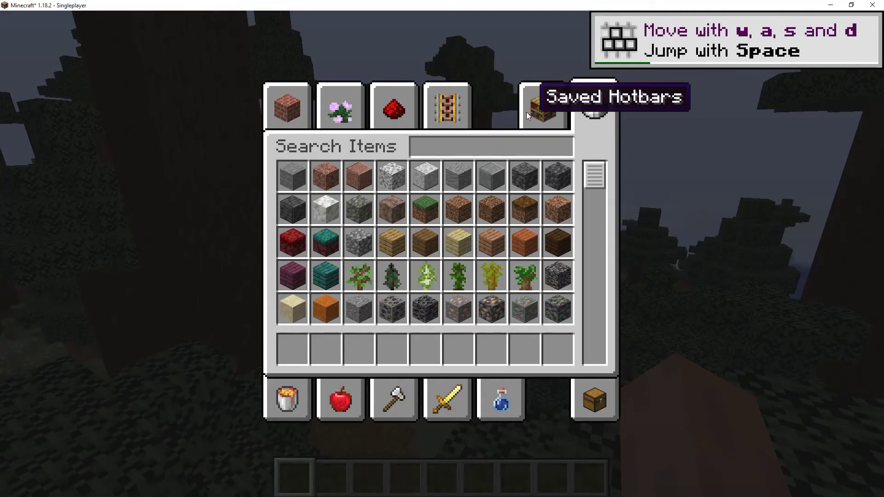
type("my")
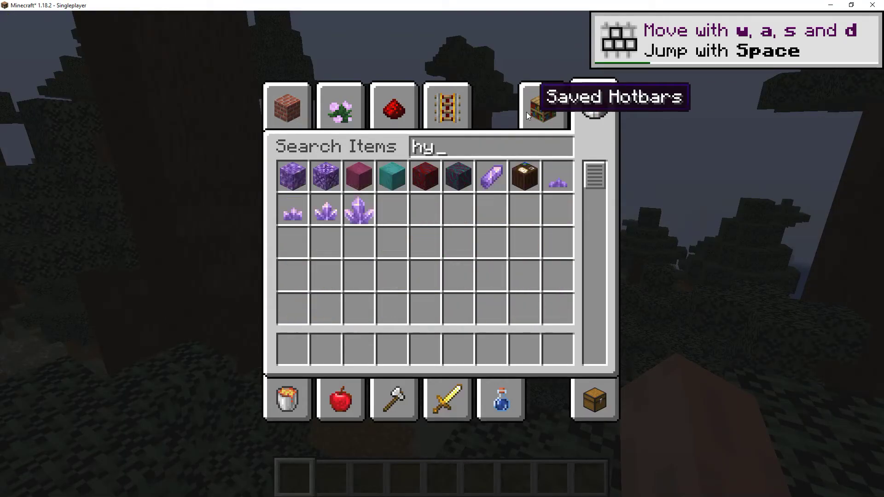
key("BackSpace")
key("BackSpace")
type("MO")
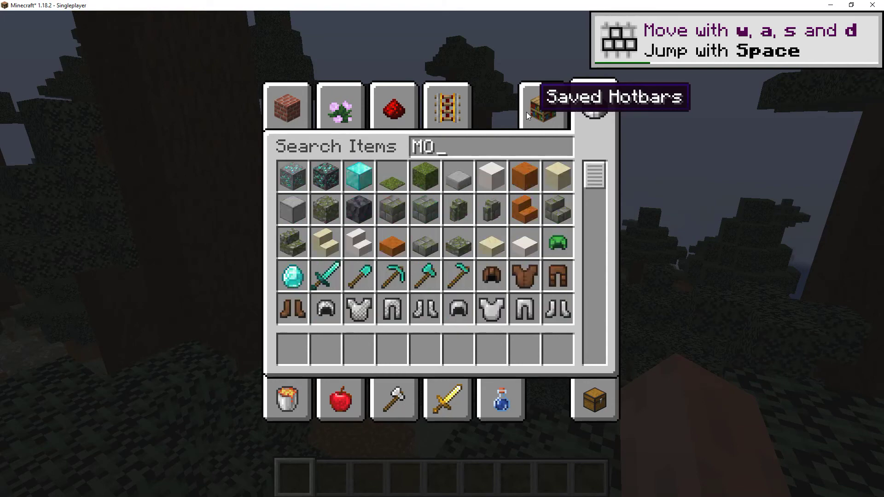
key("BackSpace")
key("BackSpace")
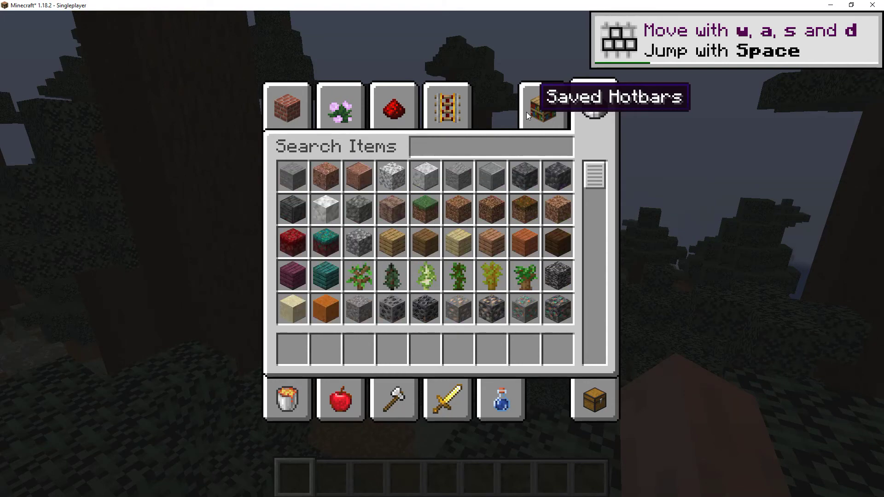
type("spawn")
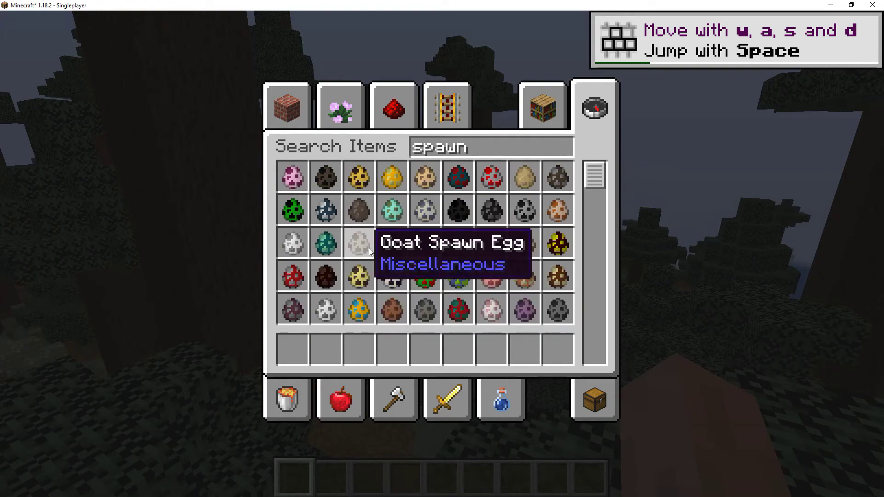
Step: Put the white spawn egg at the end of the results into the seventh hotbar slot and close the inventory
scroll(405, 258, "down", 3)
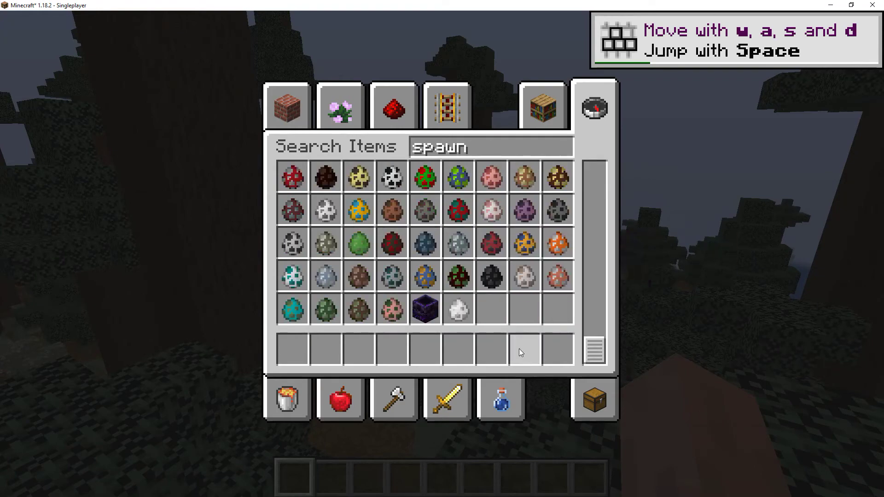
left_click(466, 306)
key("ctrl+a")
left_click(491, 349)
key("e")
Step: Spawn the Blaze Wither hybrid in the forest with its egg, select an empty hotbar slot and view the mob
key("7")
right_click(440, 254)
key("8")
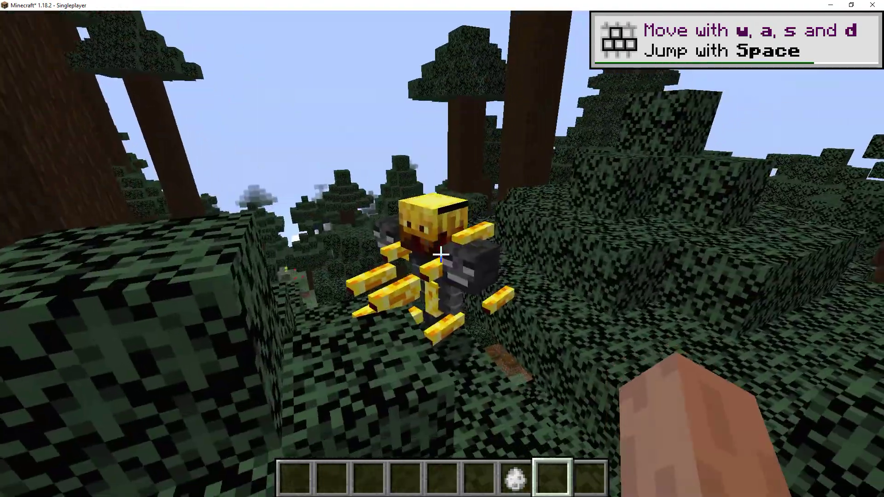
key("F1")
key("F1")
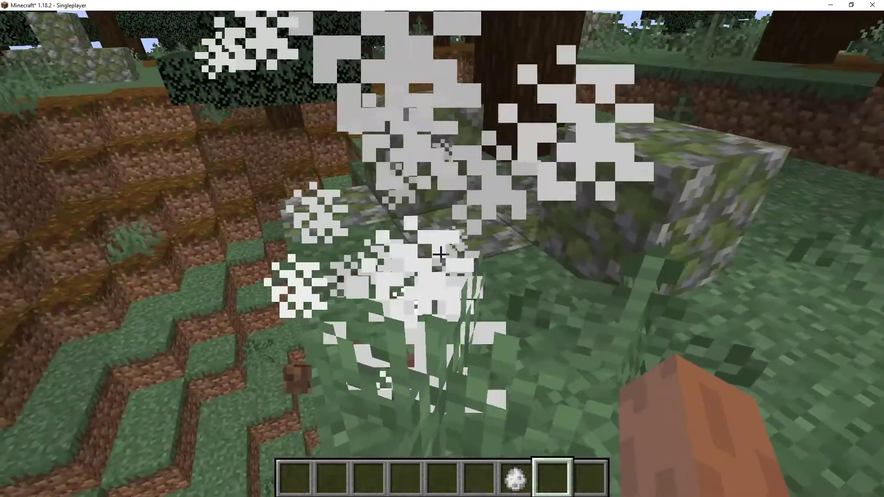
Step: Change the game mode to survival by command and let the Blaze Wither attack the player
scroll(442, 249, "up", 1)
scroll(442, 248, "down", 2)
key("t")
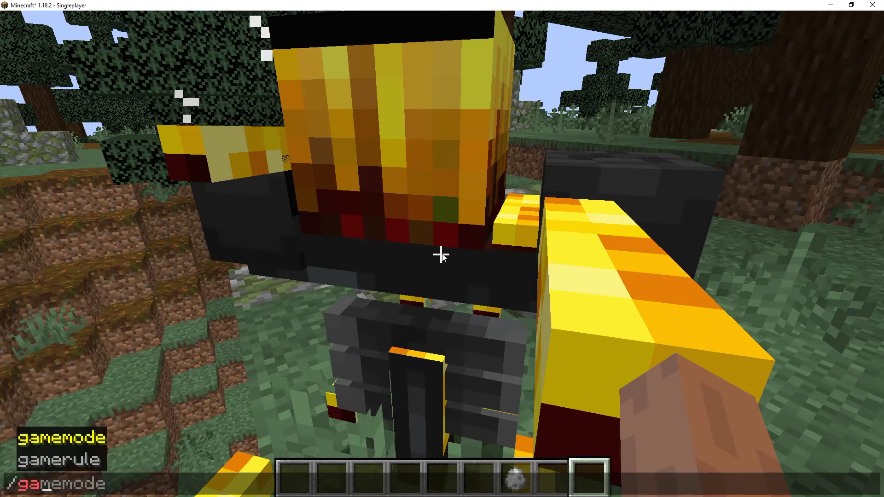
key("BackSpace")
key("BackSpace")
key("BackSpace")
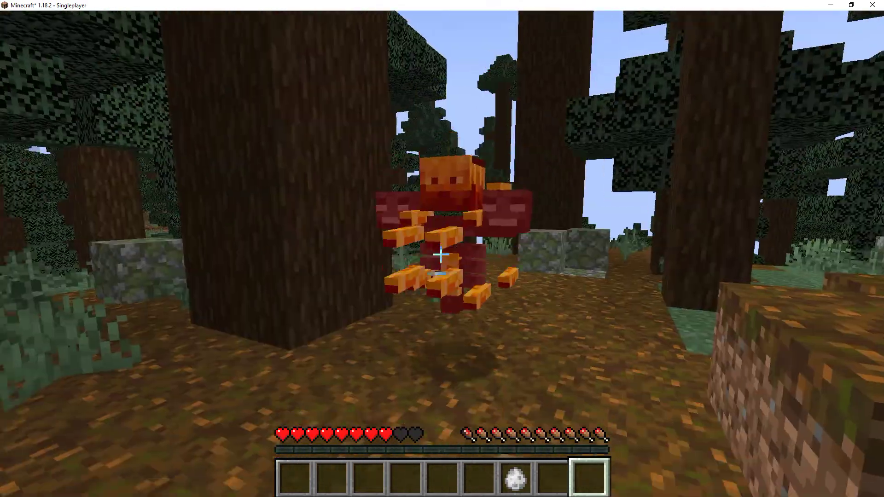
scroll(441, 254, "up", 1)
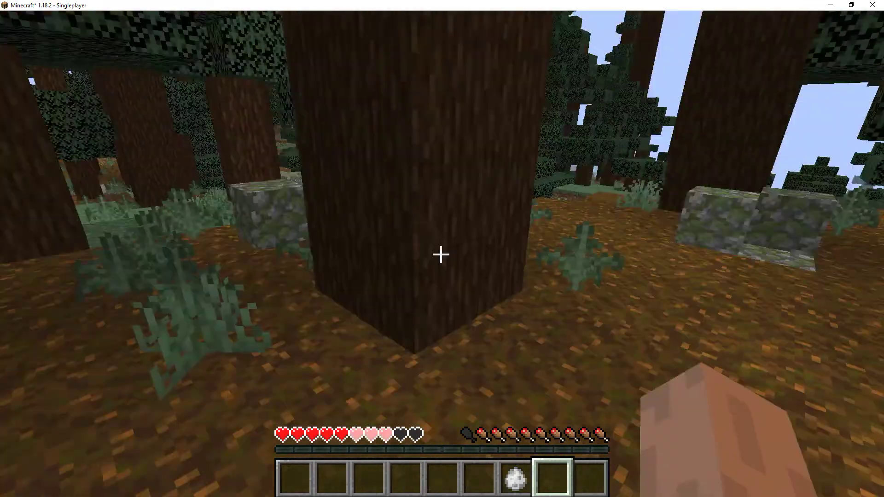
key("F1")
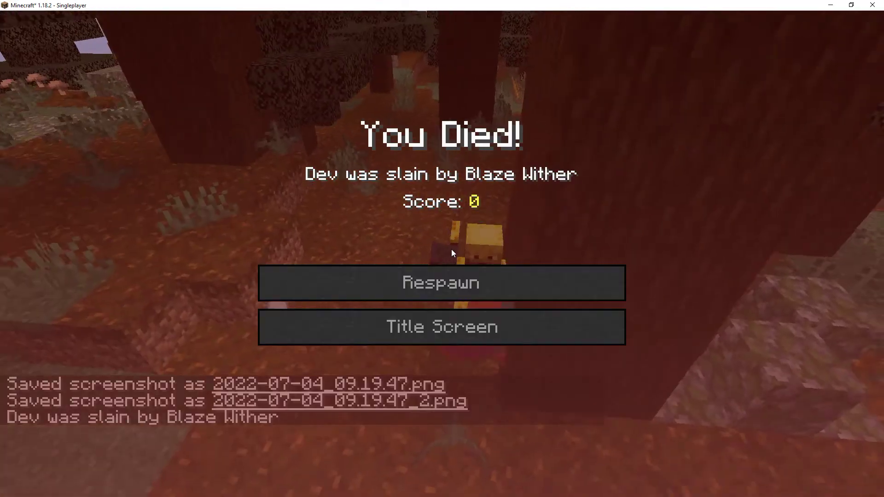
Step: Respawn after the death, restore the game overlay and fight the Blaze Wither bare-handed
left_click(448, 274)
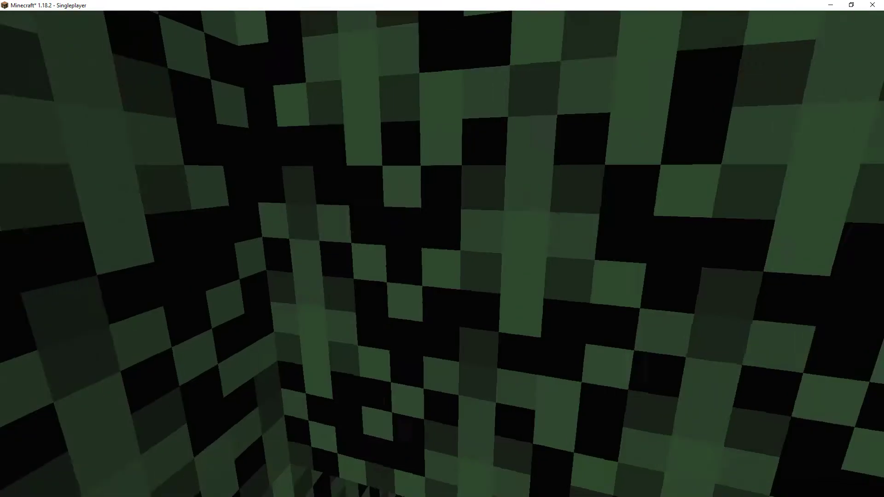
key("F5")
key("F1")
key("w")
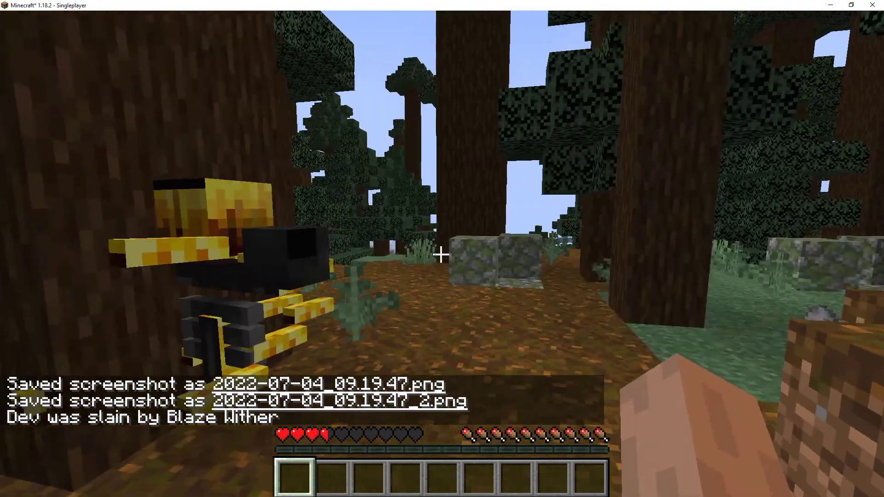
left_click(440, 254)
left_click(441, 254)
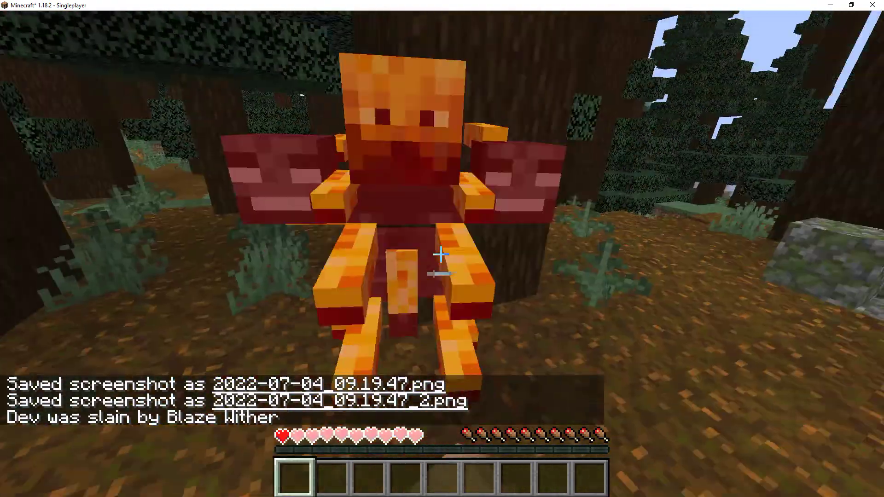
left_click(441, 254)
left_click(434, 298)
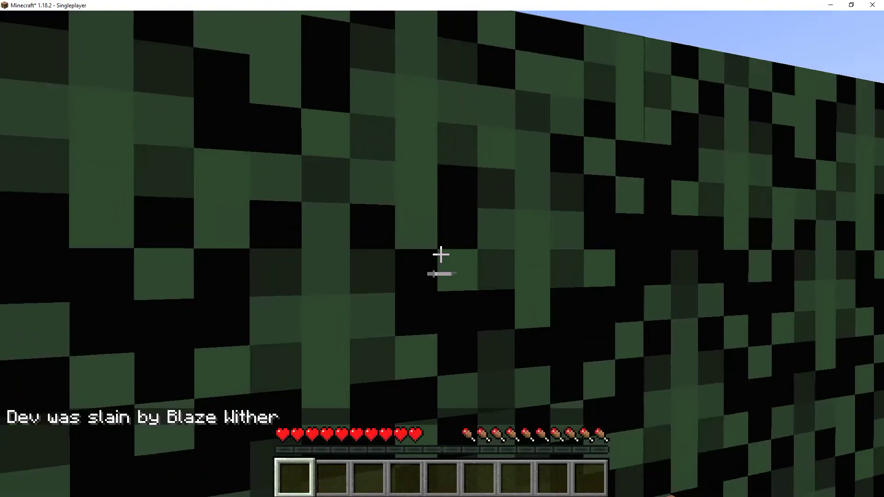
Step: Leave the Minecraft world, view the HybridZombie model in Blockbench and switch to the Yt CURSED MOBS workspace in MCreator
key("Escape")
left_click(461, 341)
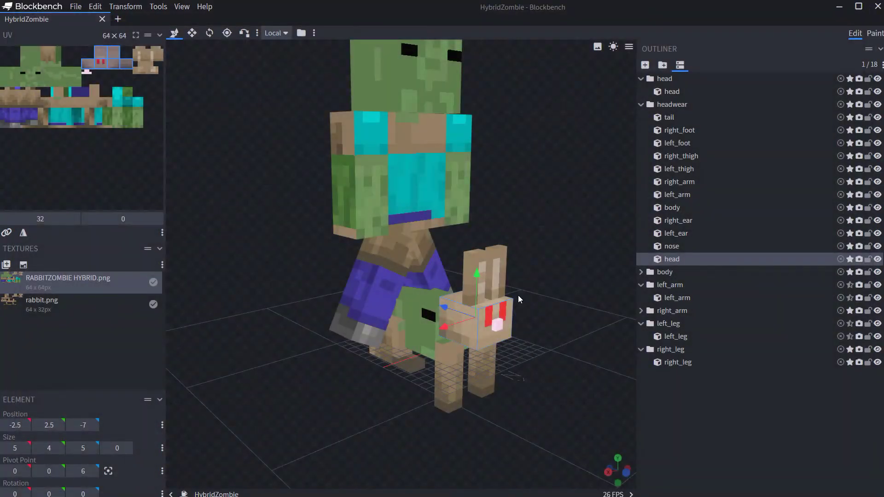
left_click_drag(572, 220, 508, 293)
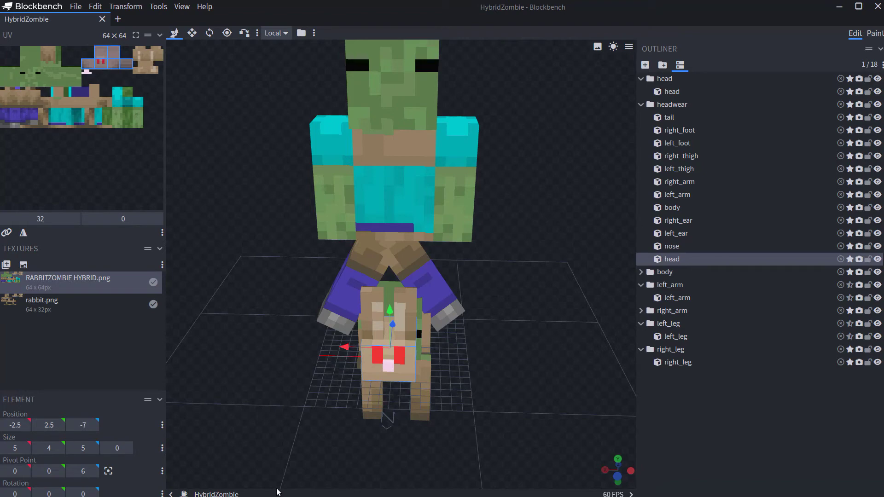
key("super")
mouse_move(419, 490)
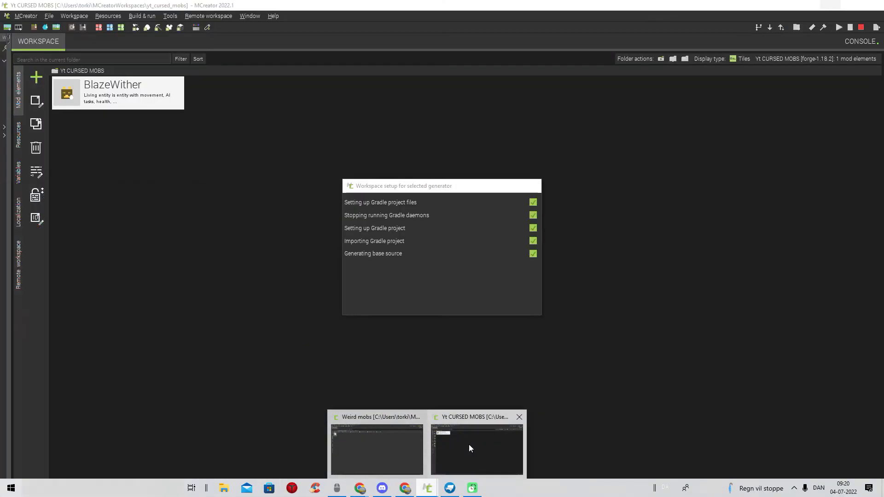
left_click(469, 448)
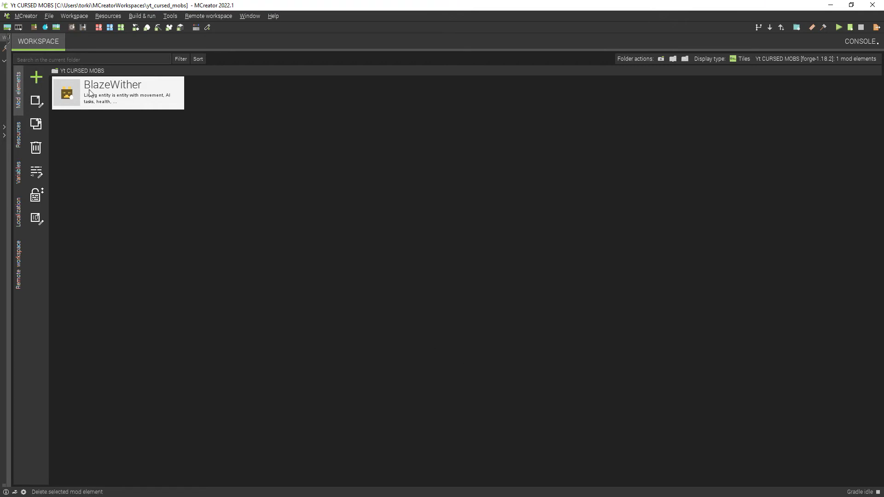
Step: Go to the workspace's 3D model resources and start importing HybridZombie.java as a Java 3D model
left_click(33, 77)
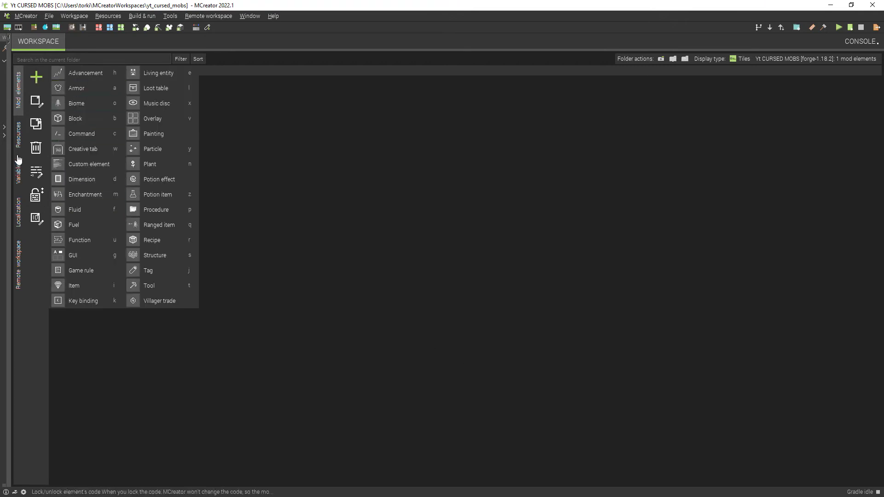
left_click(17, 135)
left_click(81, 84)
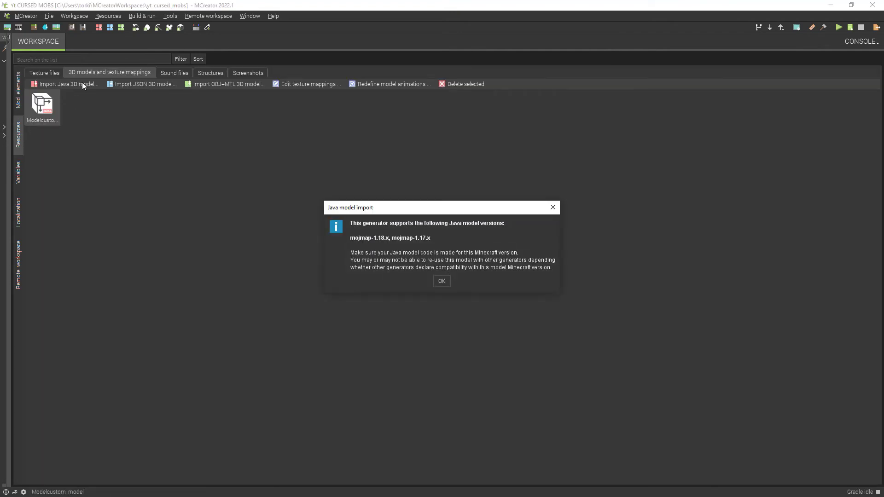
left_click(448, 282)
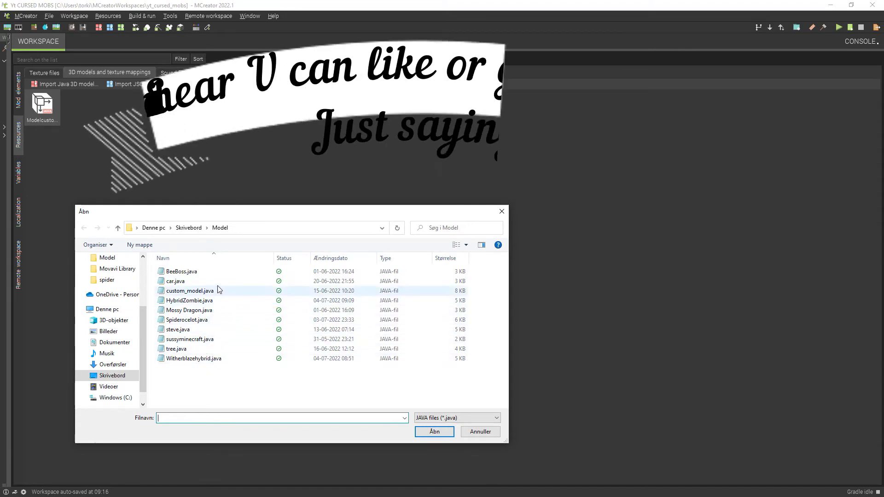
double_click(201, 300)
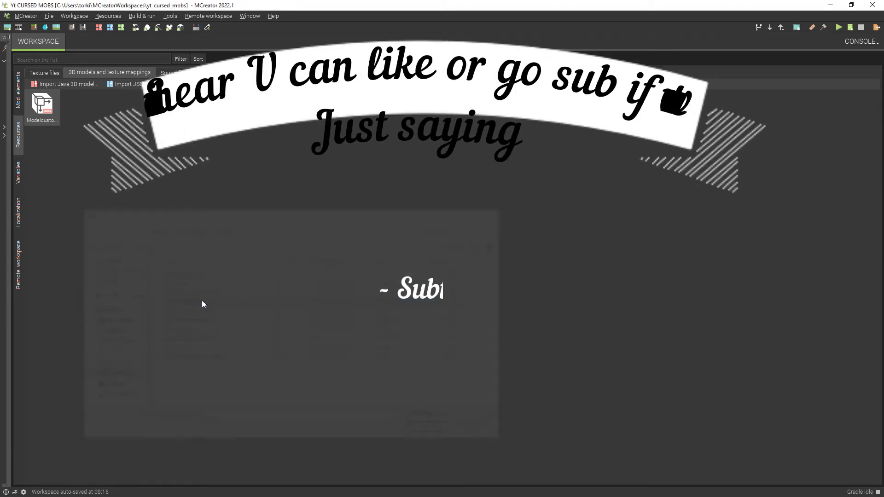
Step: Set right leg swing for head and headwear, right arm swing for body, its Y-axis variant for right_arm and right_leg, and head-pitch X rotation for left_arm
left_click(476, 198)
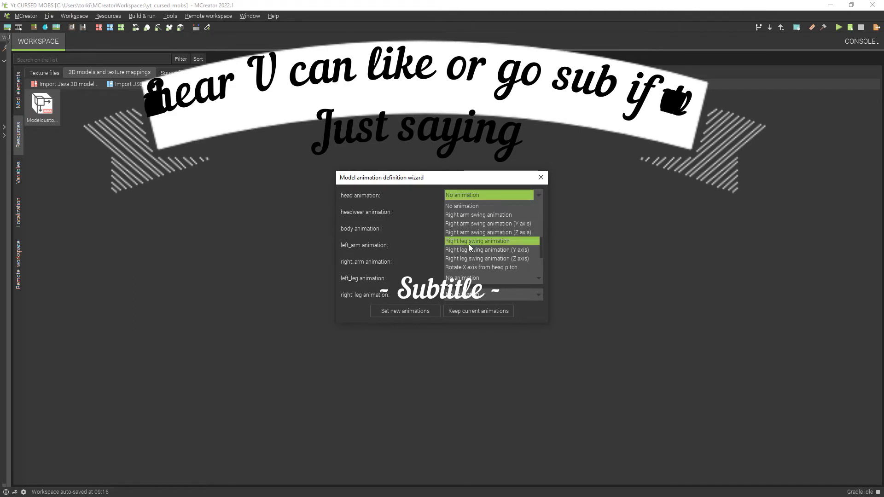
left_click(469, 244)
left_click(474, 228)
left_click(480, 242)
left_click(481, 213)
left_click(479, 252)
left_click(479, 261)
left_click(486, 289)
left_click(486, 277)
left_click(479, 294)
left_click(487, 323)
left_click(487, 245)
left_click(481, 316)
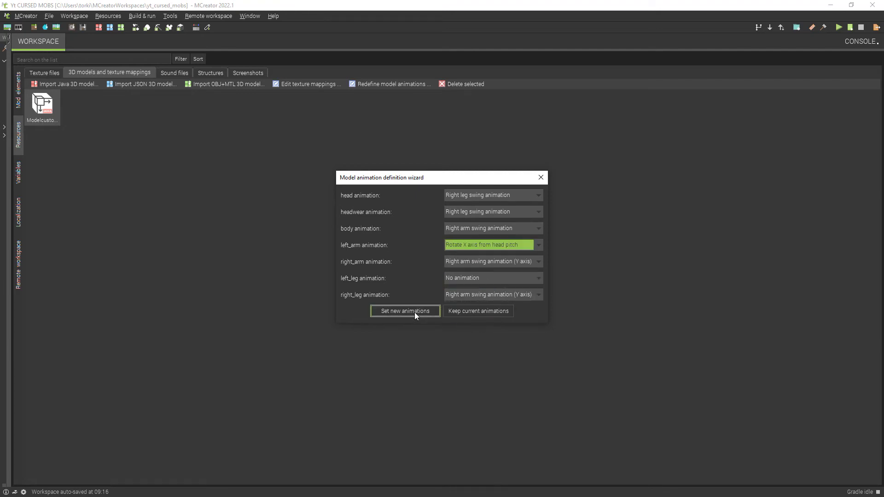
left_click(413, 312)
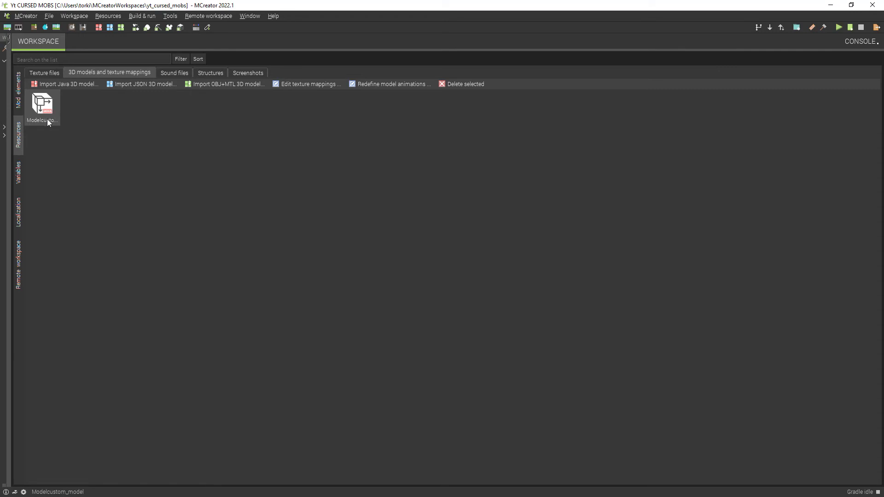
left_click(84, 84)
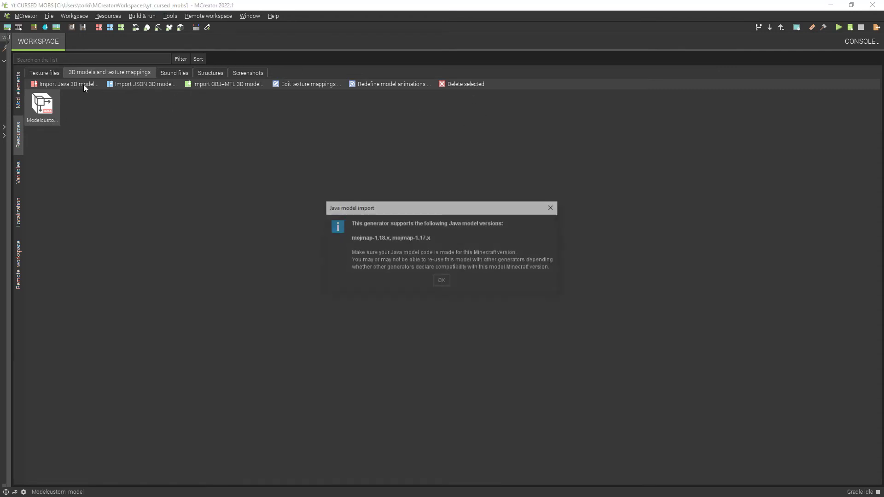
left_click(441, 283)
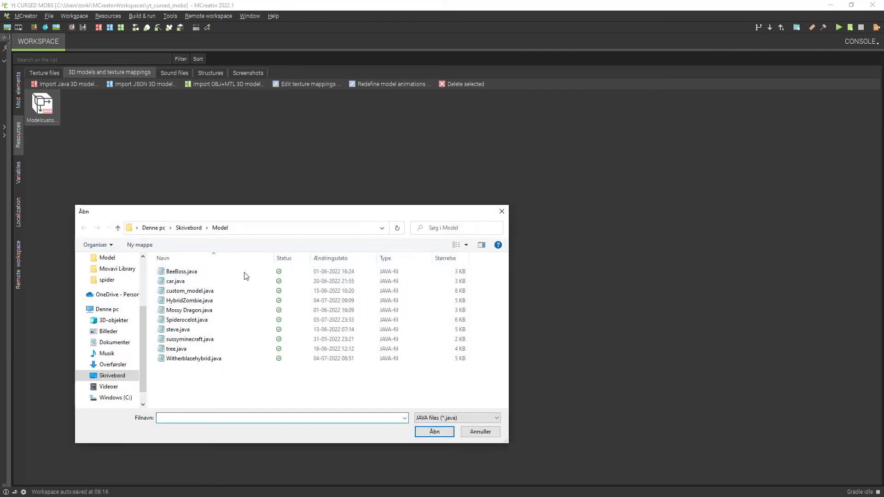
left_click(199, 357)
left_click(202, 339)
left_click(203, 330)
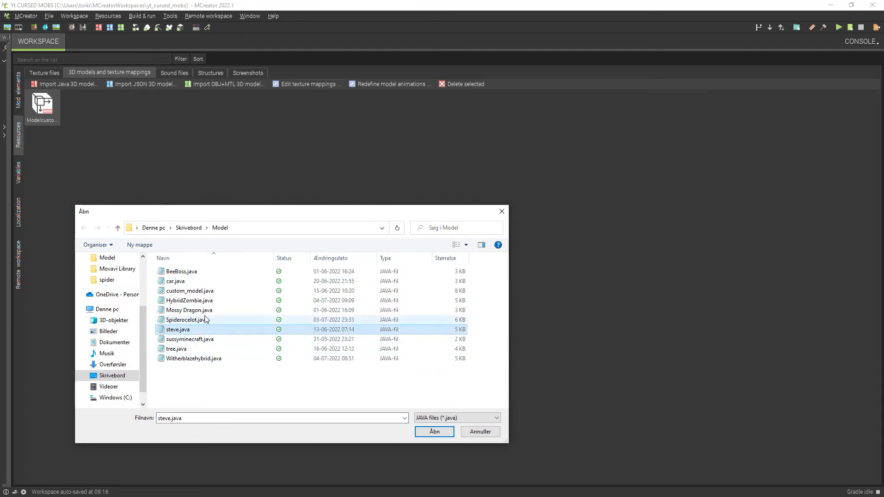
left_click(205, 300)
double_click(205, 291)
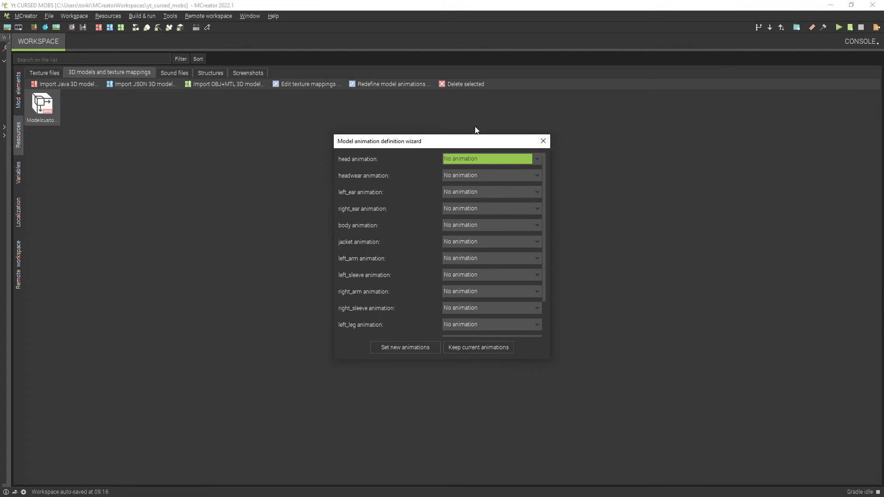
left_click(484, 291)
left_click(474, 228)
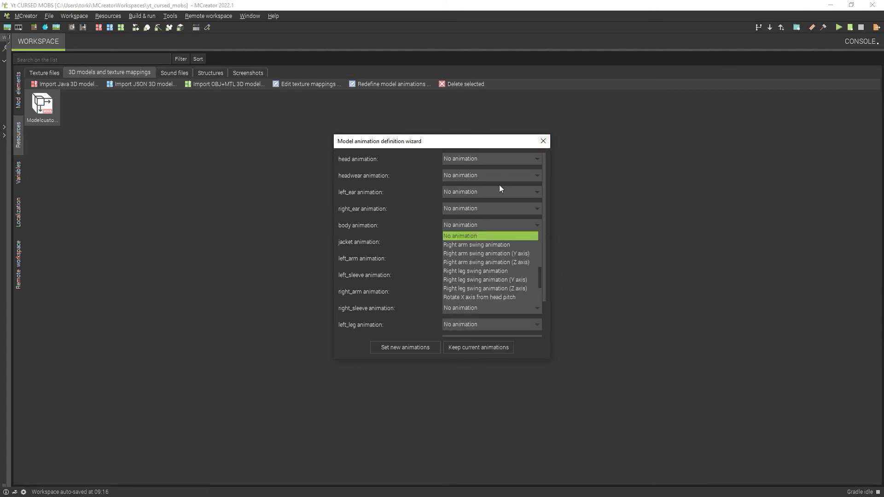
left_click(541, 139)
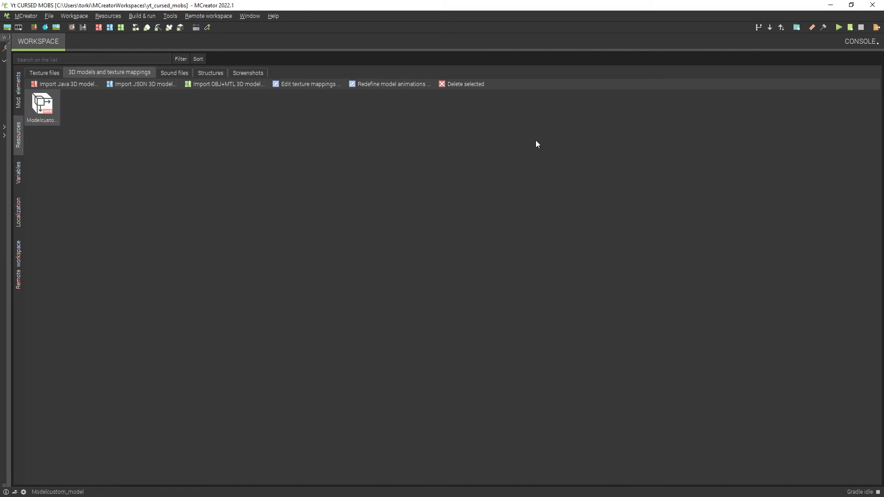
Step: Import HybridZombie.java again as a Java 3D model, keeping its current animations
left_click(76, 84)
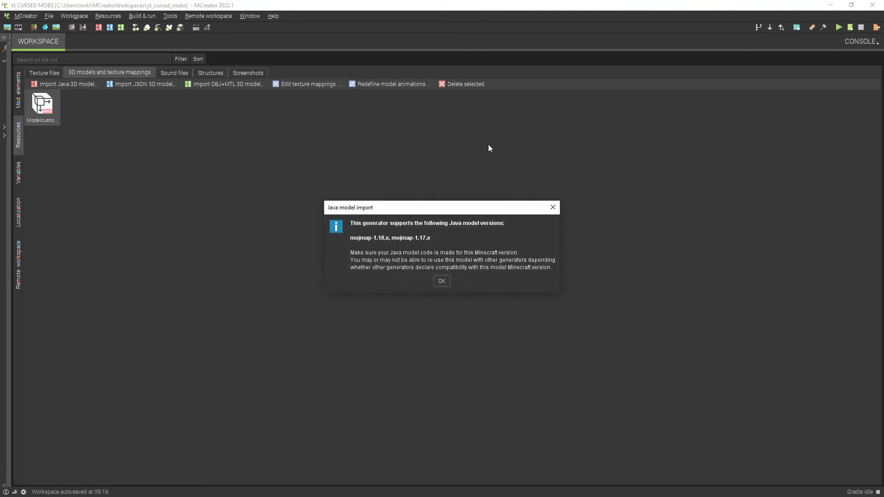
left_click(445, 281)
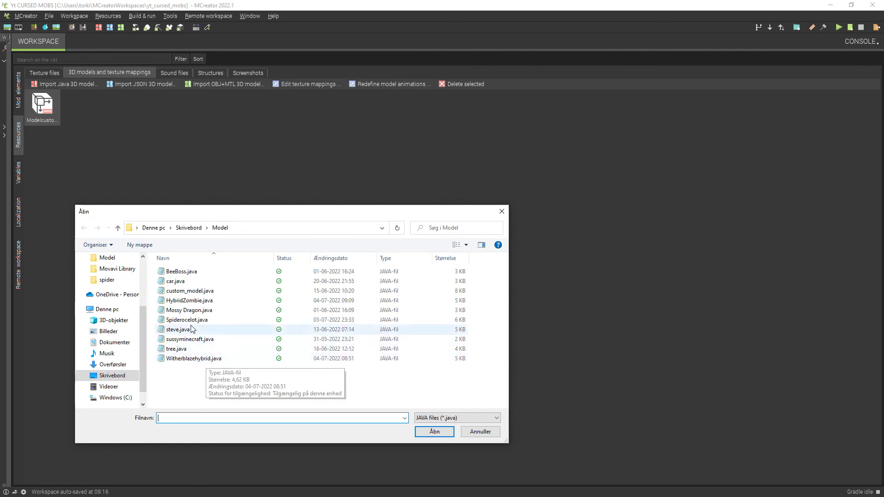
double_click(199, 300)
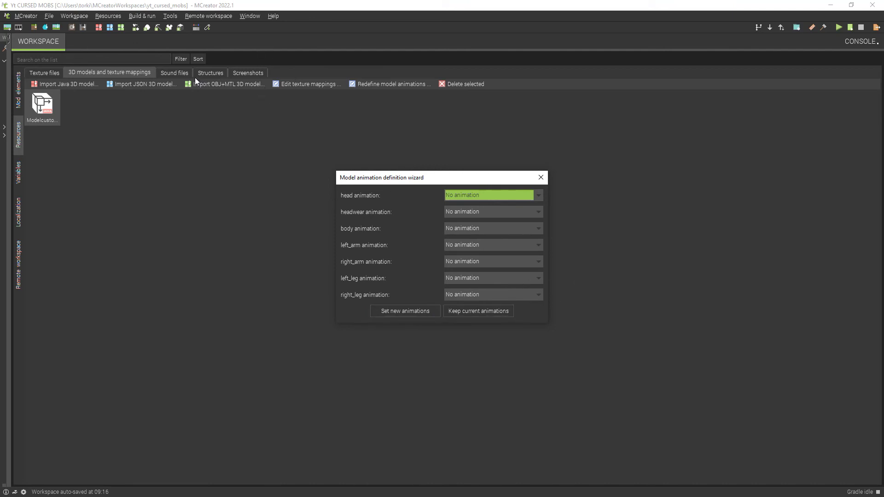
left_click(477, 311)
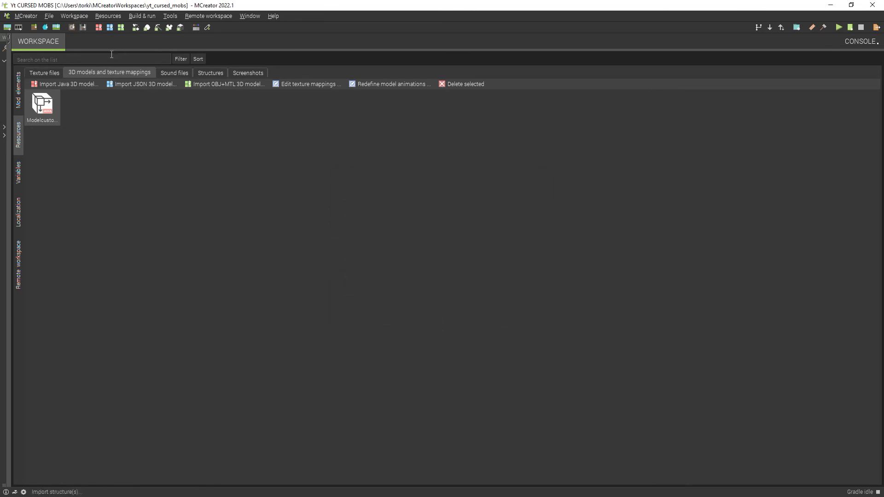